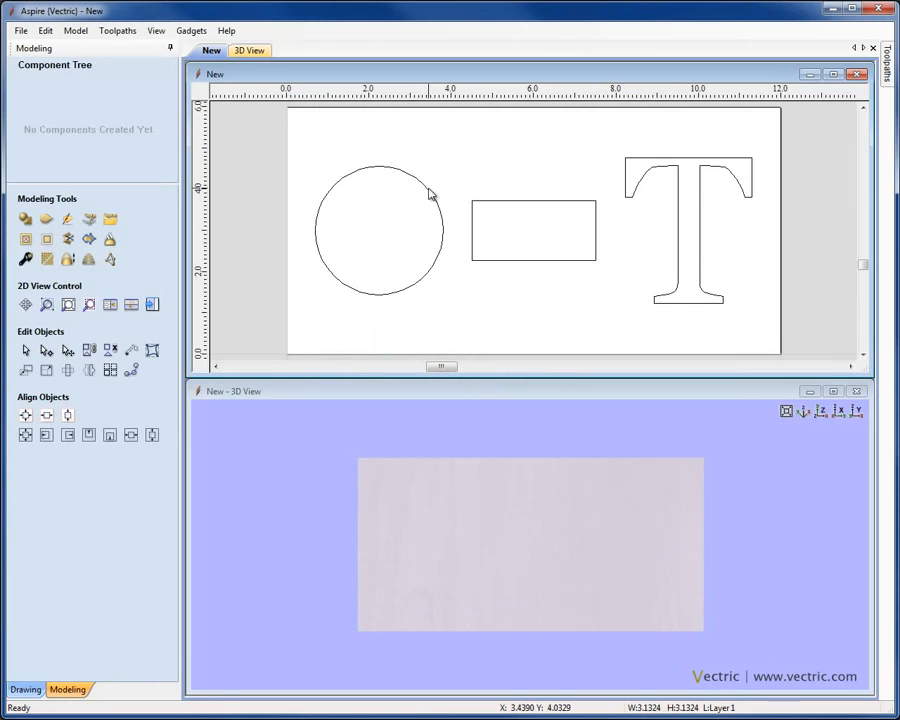
Step: Select the circle outline in the 2D view
left_click(428, 195)
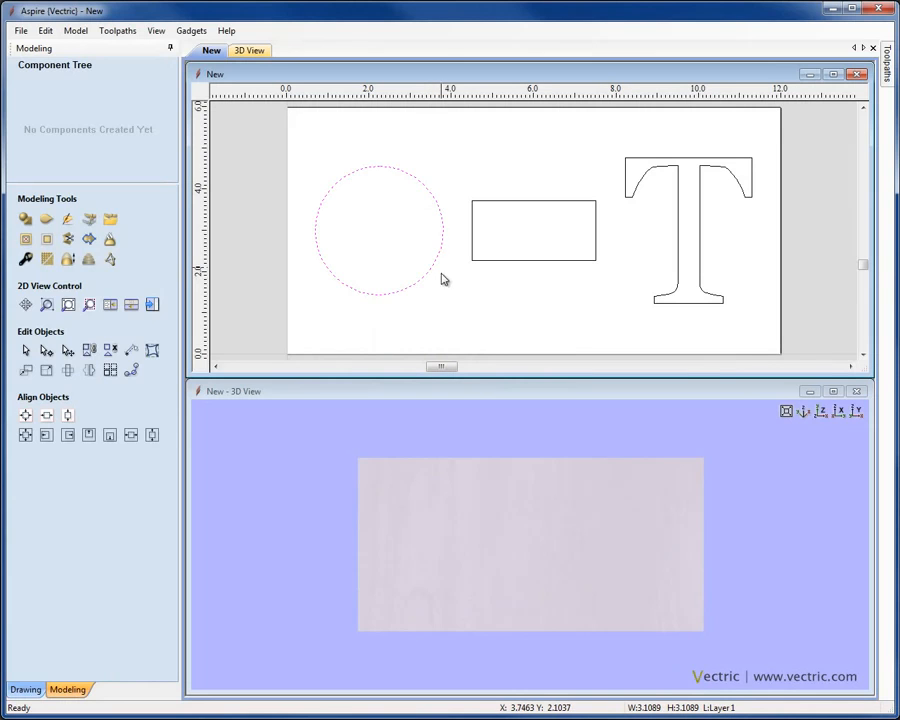
Step: Create a round-profile dome from the circle and name the component 'Round Shape'
left_click(26, 220)
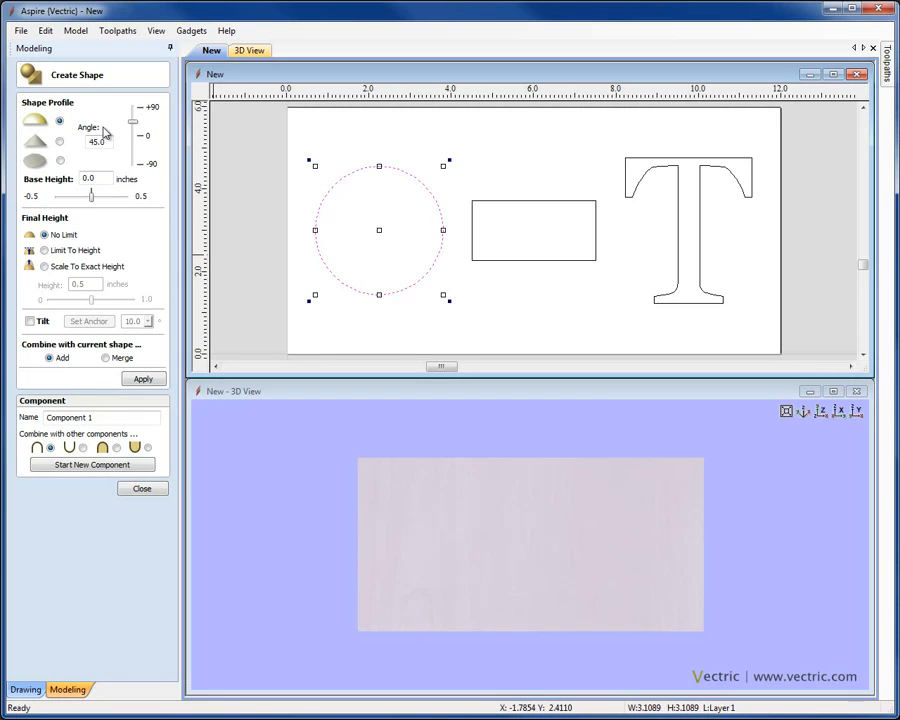
left_click(140, 381)
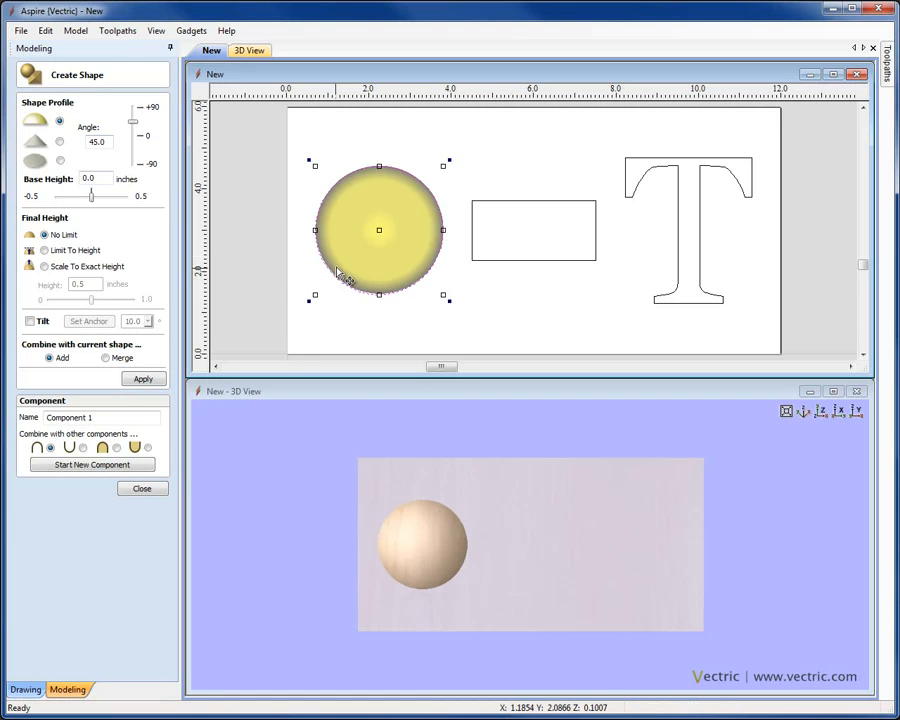
left_click_drag(460, 580, 575, 536)
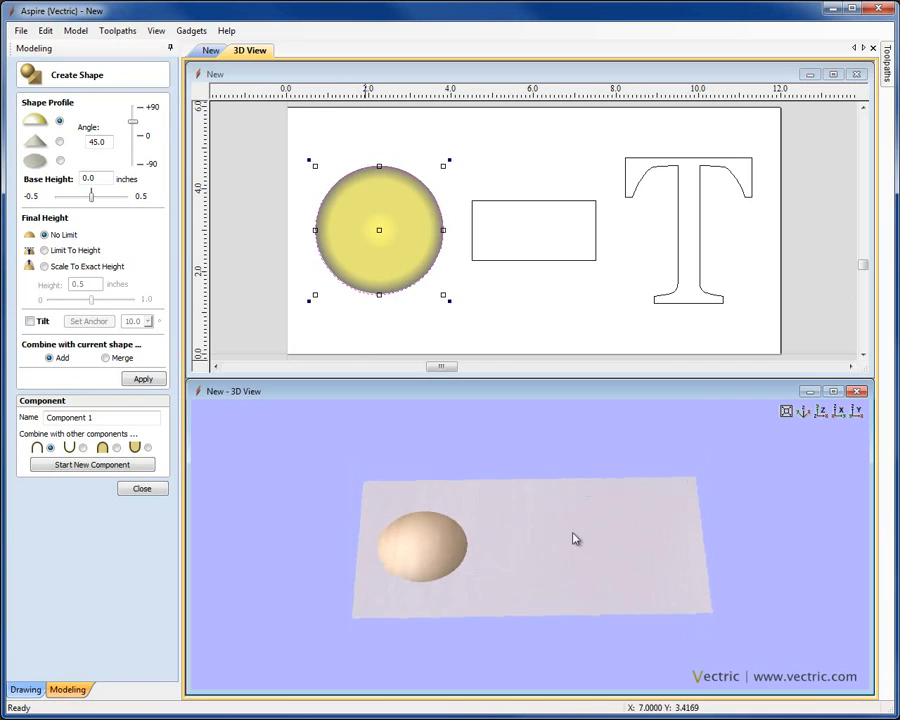
left_click(828, 412)
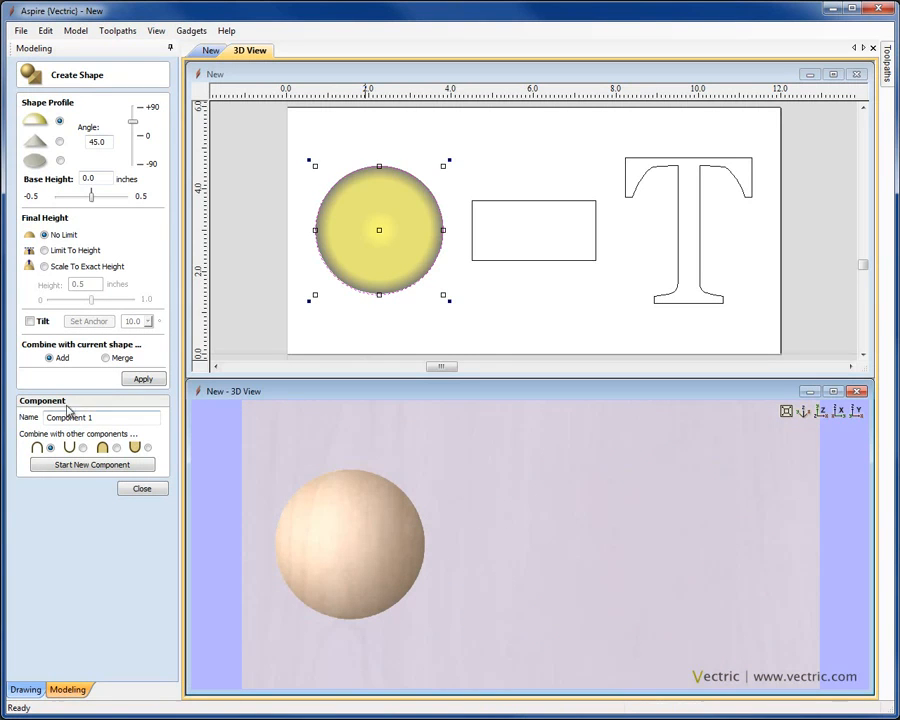
left_click_drag(120, 417, 31, 418)
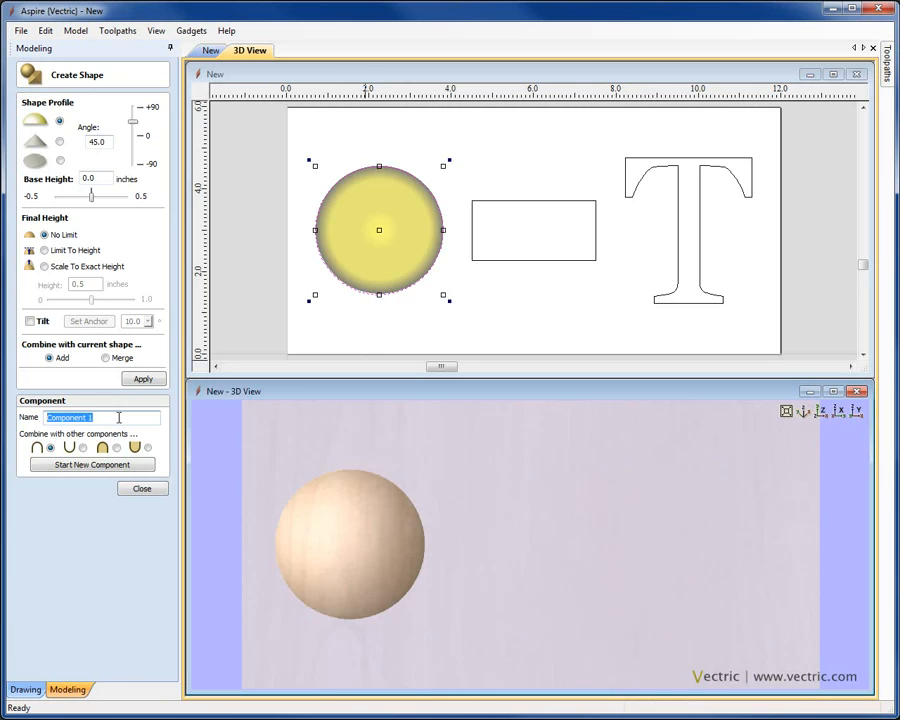
type("Round Shape")
left_click(134, 489)
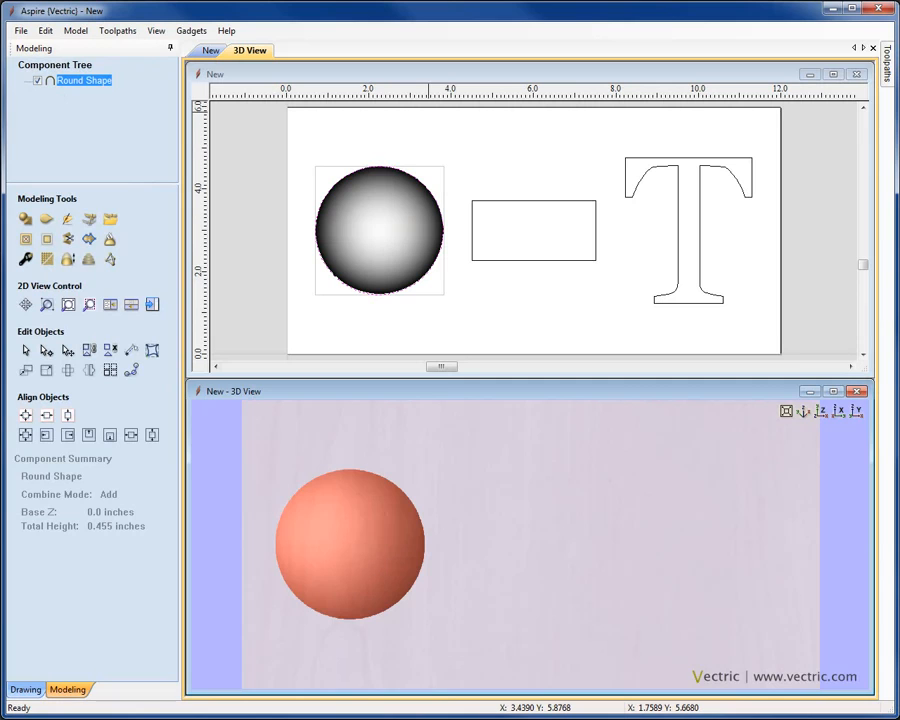
Step: Clear the current selection and select the Round Shape component
left_click(428, 74)
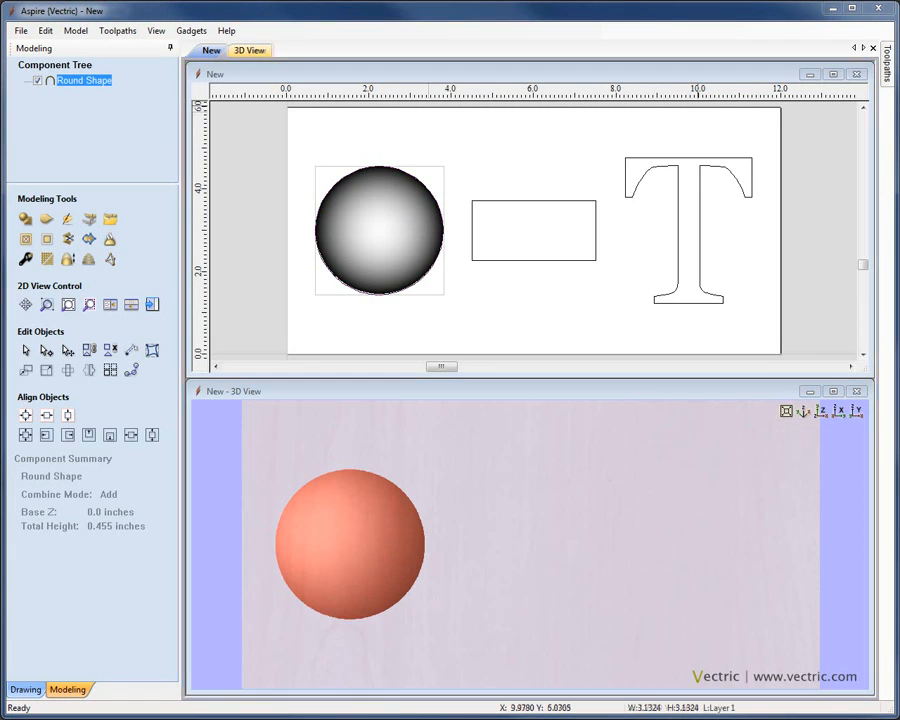
left_click(535, 147)
left_click(378, 266)
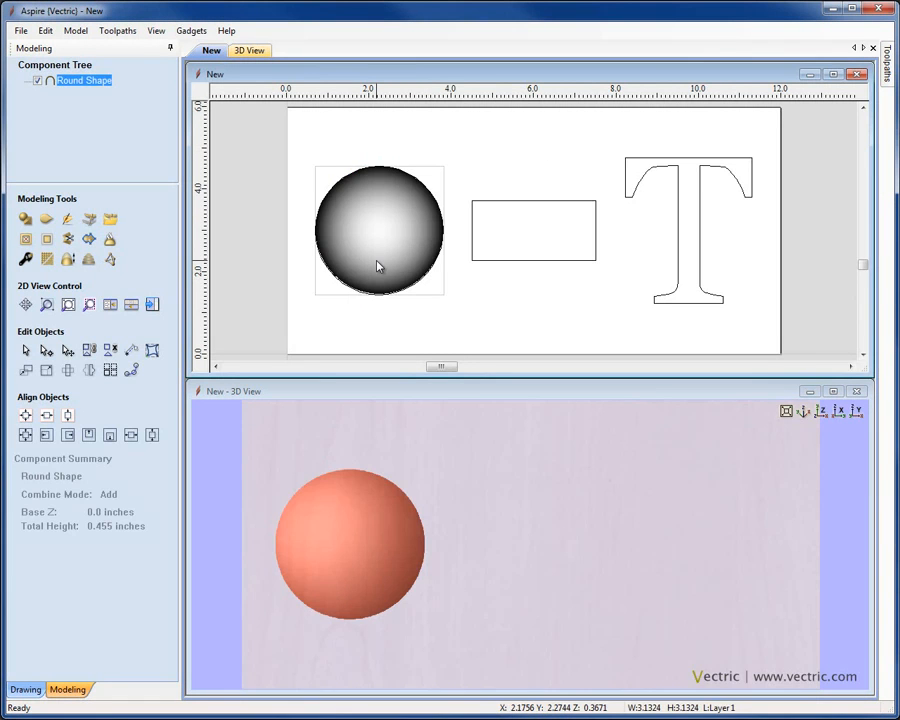
Step: Delete the Round Shape dome and box-select the circle, rectangle and T for a new shape
key("Delete")
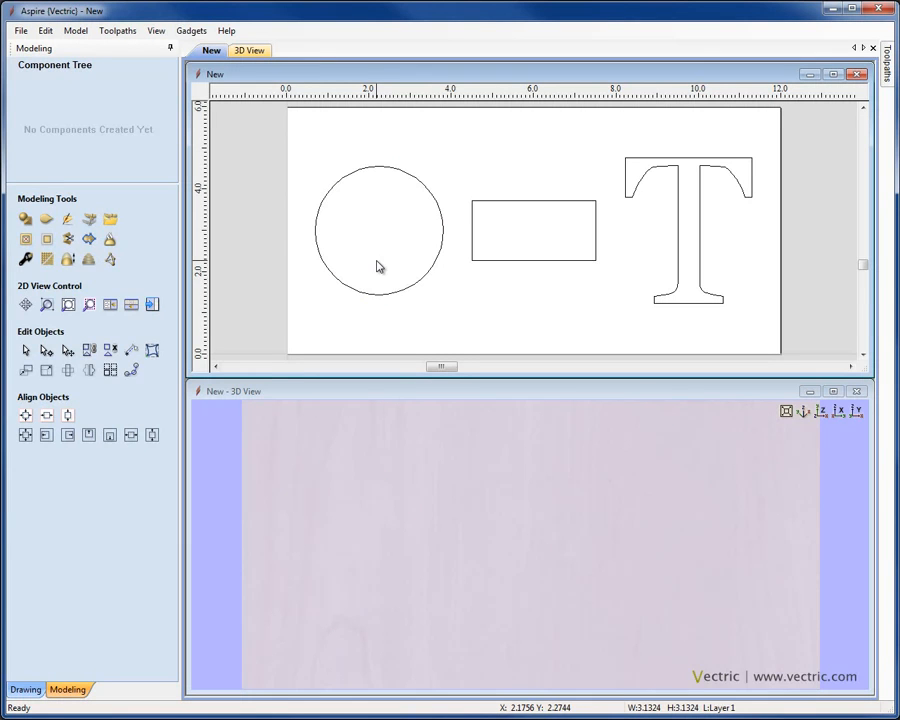
left_click(25, 219)
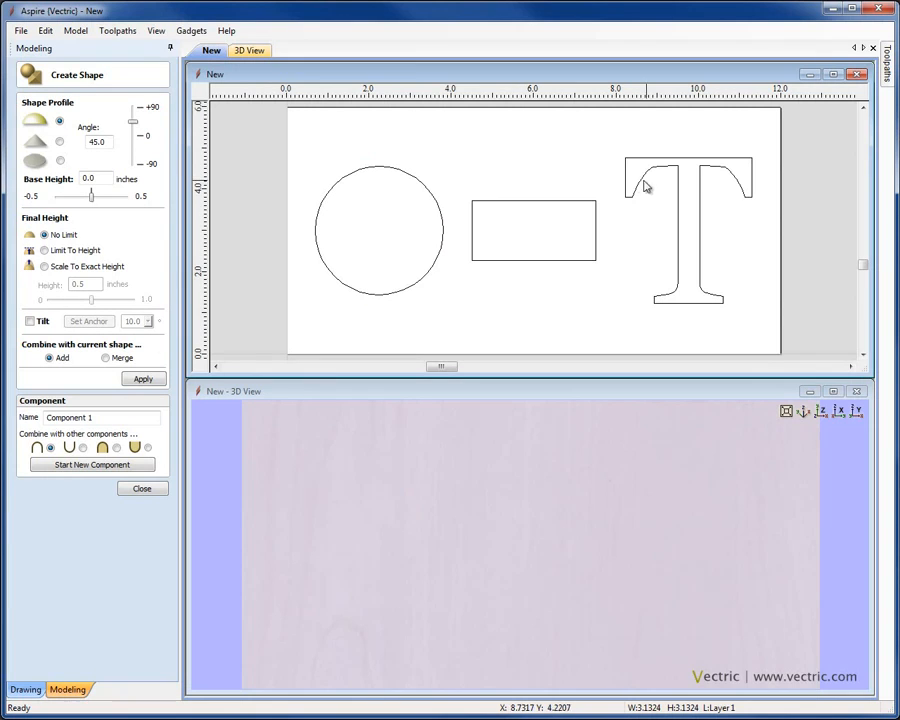
left_click_drag(307, 122, 782, 341)
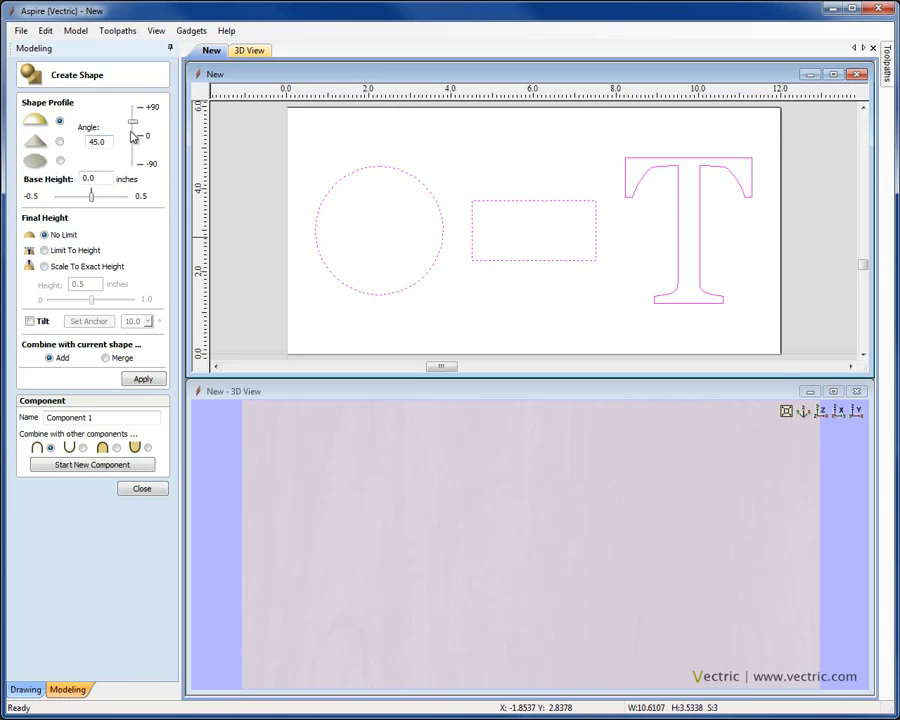
Step: Set the round profile angle to 30 for the circle, rectangle and T, viewed from the top
left_click_drag(133, 125, 137, 133)
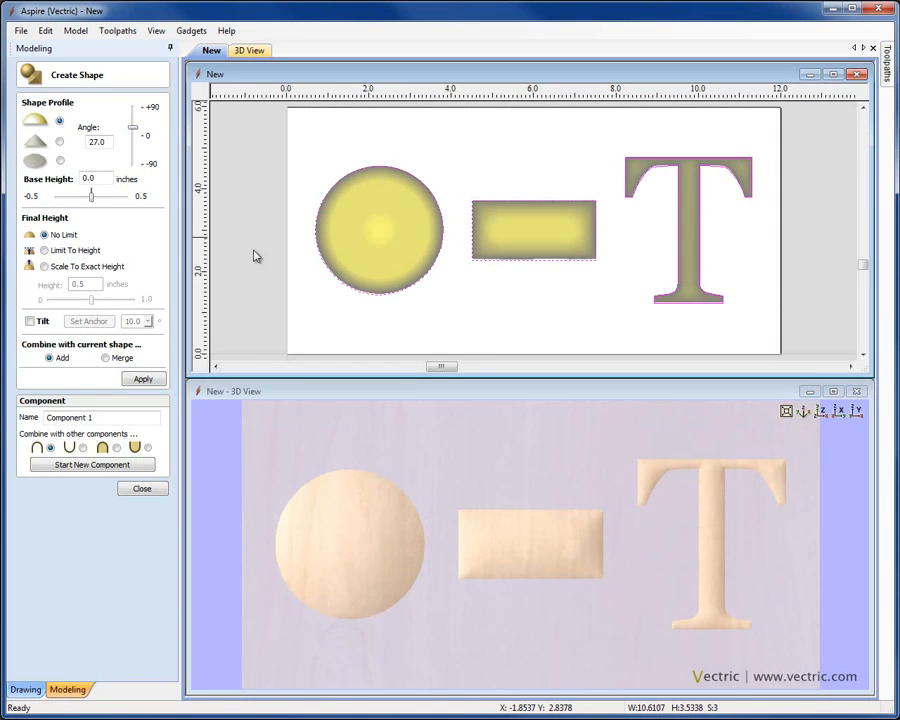
left_click_drag(558, 584, 536, 592)
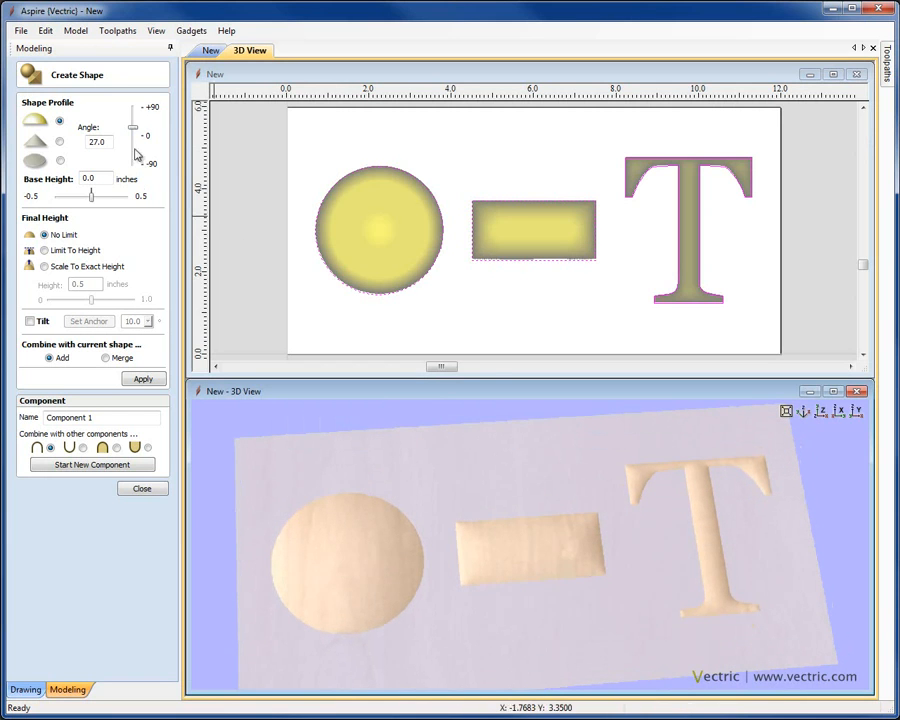
mouse_move(133, 127)
left_mouse_down()
mouse_move(135, 120)
mouse_move(134, 160)
mouse_move(134, 123)
left_mouse_up()
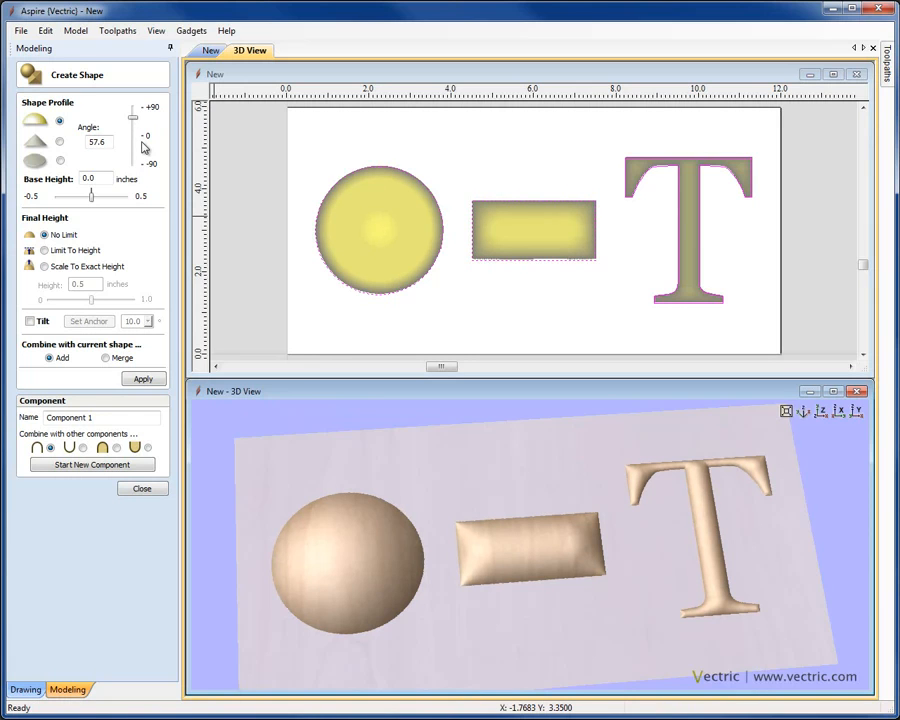
double_click(107, 142)
type("30")
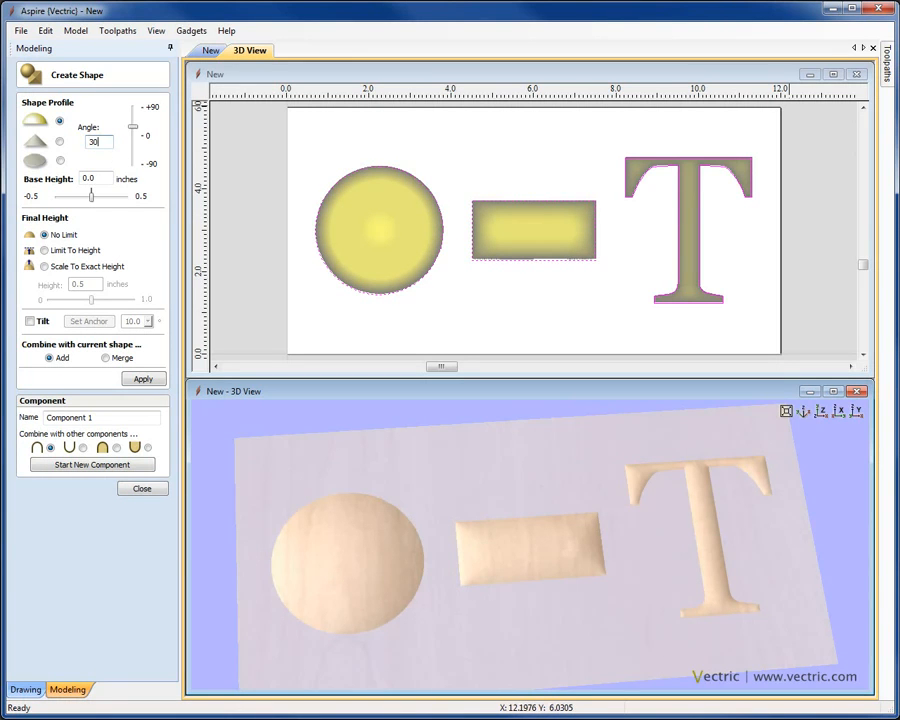
left_click(797, 12)
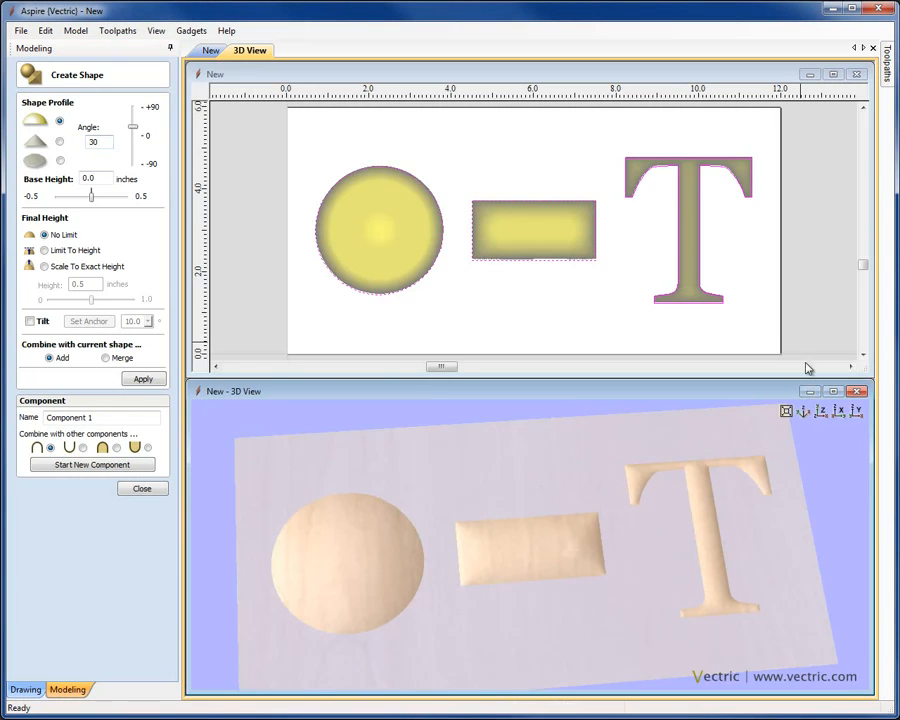
left_click(820, 412)
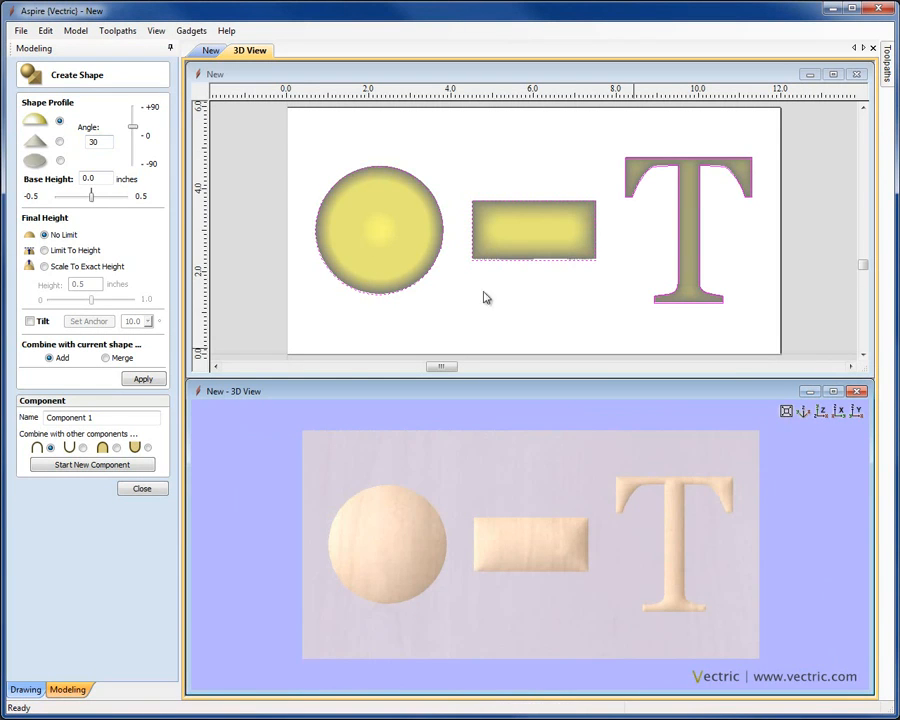
Step: Try a cone profile with an adjusted angle, then switch the three shapes to flat
left_click(60, 143)
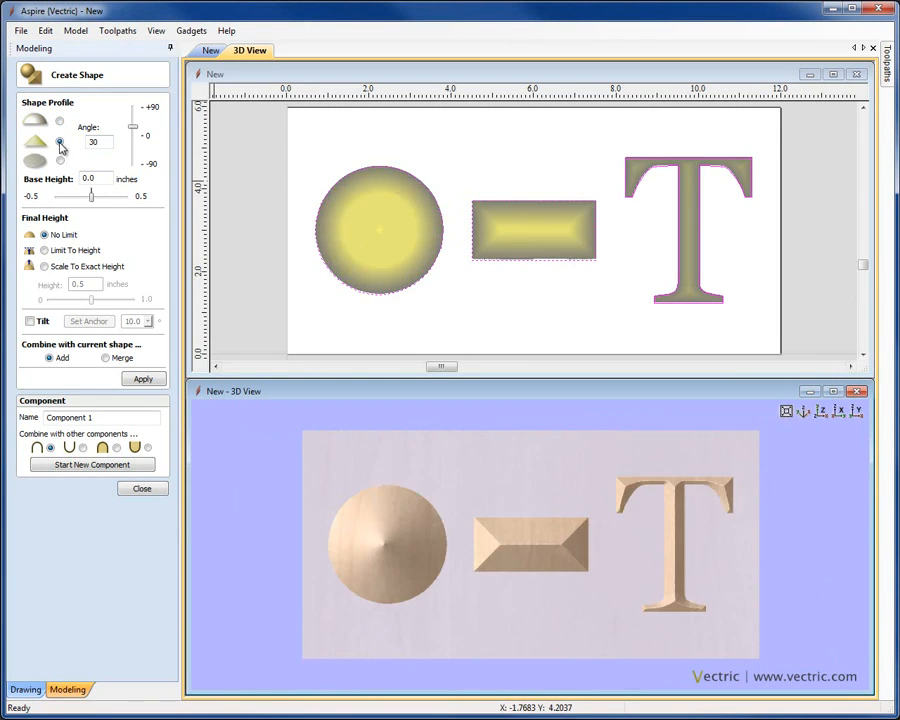
left_click_drag(556, 613, 508, 601)
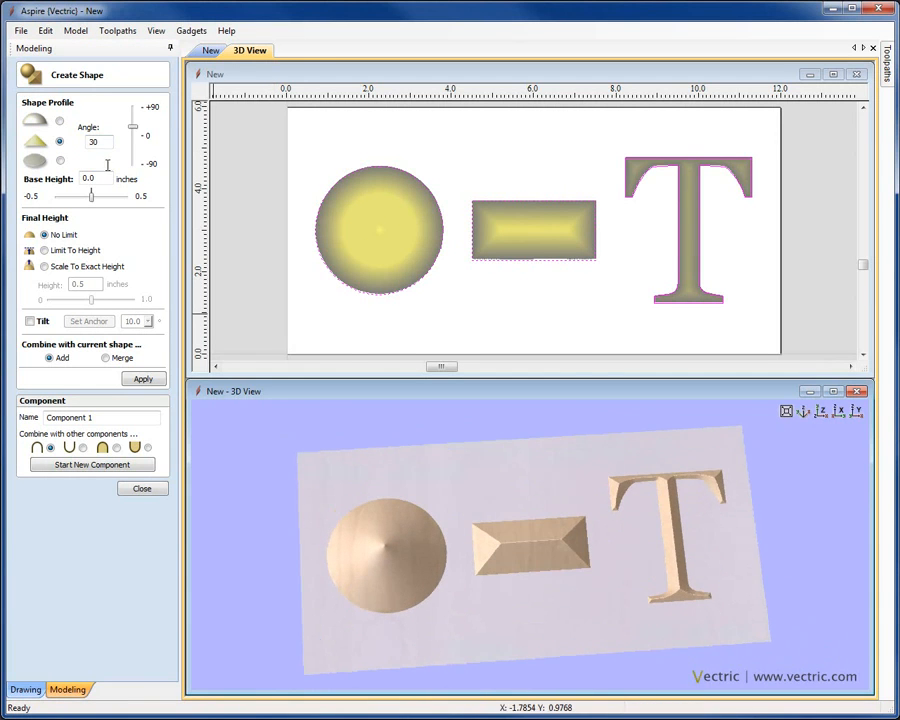
mouse_move(133, 128)
left_mouse_down()
mouse_move(134, 114)
mouse_move(132, 144)
mouse_move(136, 127)
left_mouse_up()
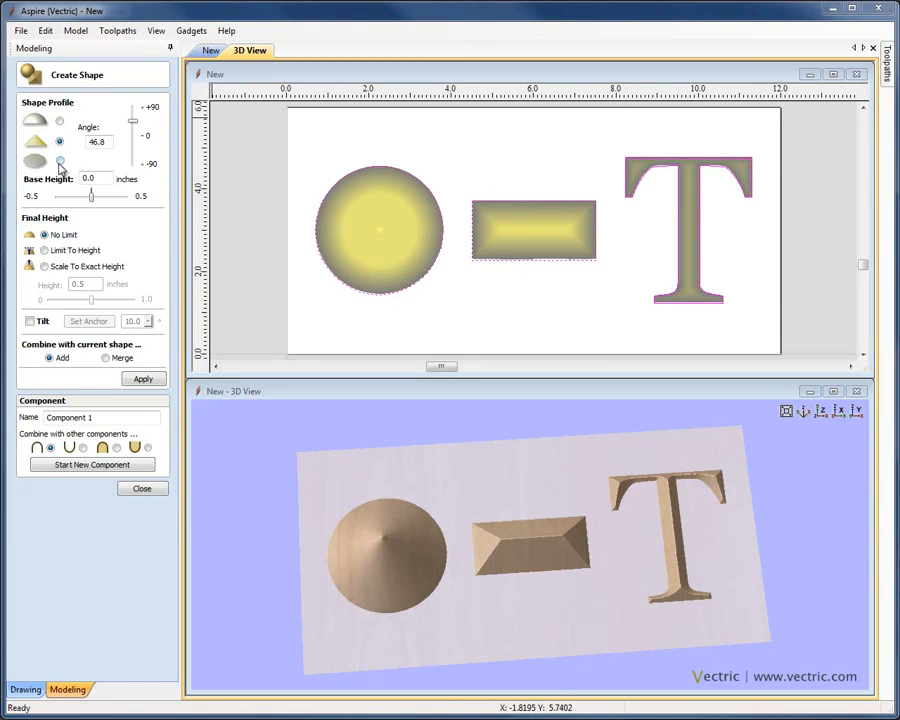
left_click(60, 162)
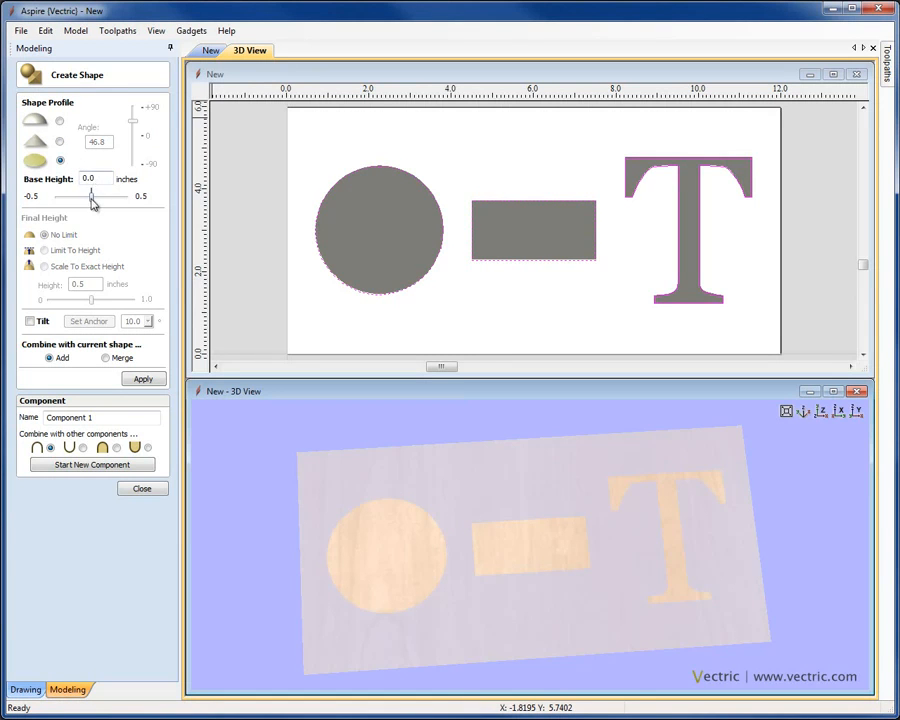
Step: Raise the flat shapes to a 0.25-inch base height, then return to the round profile
mouse_move(95, 203)
left_mouse_down()
mouse_move(114, 203)
mouse_move(104, 199)
left_mouse_up()
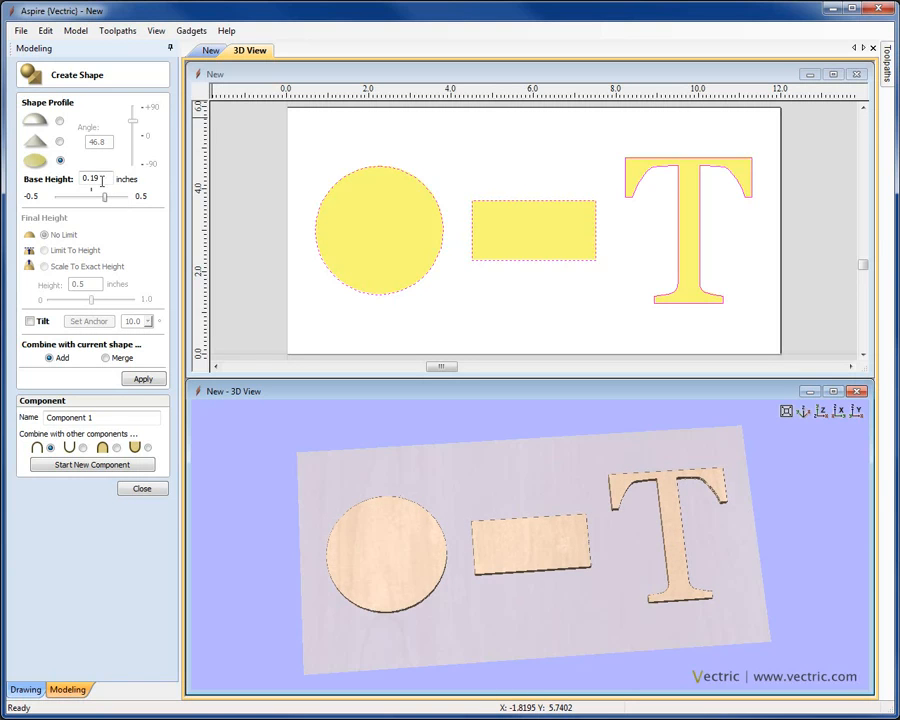
type("0")
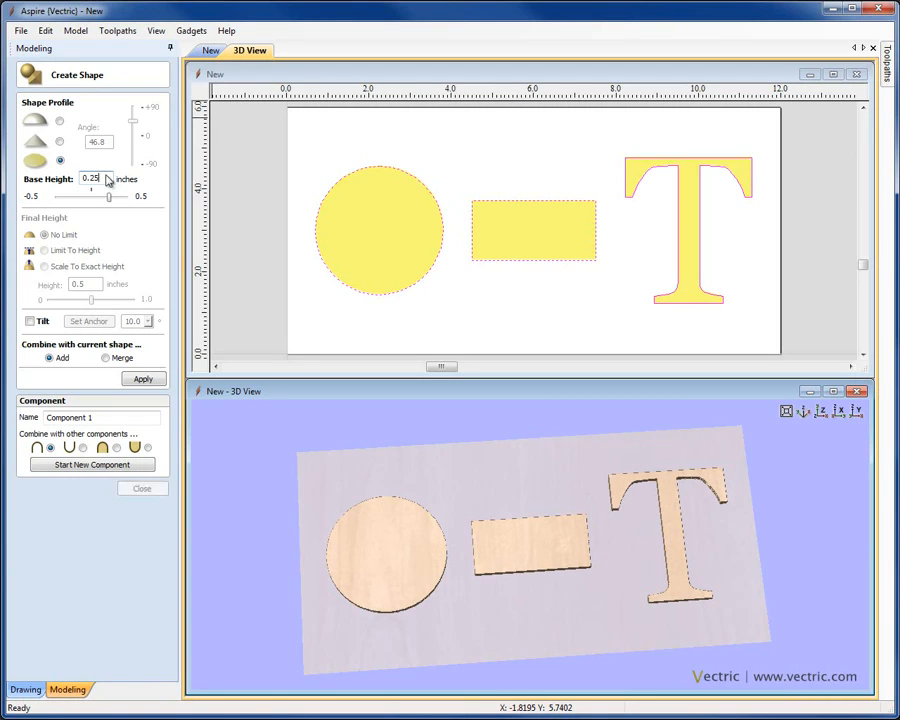
mouse_move(581, 611)
left_mouse_down()
mouse_move(602, 490)
mouse_move(577, 595)
left_mouse_up()
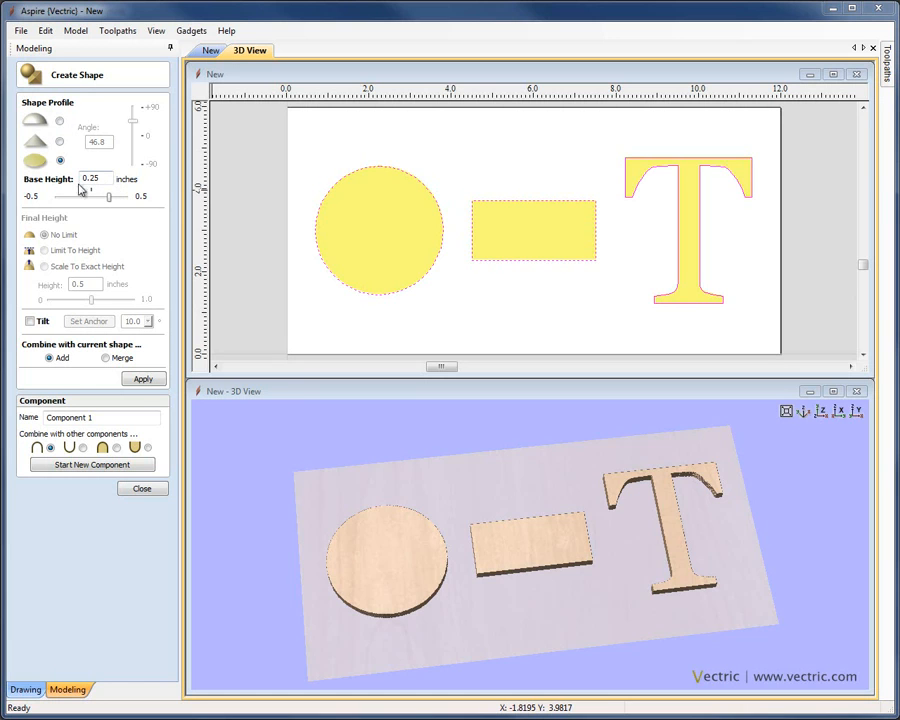
left_click(60, 121)
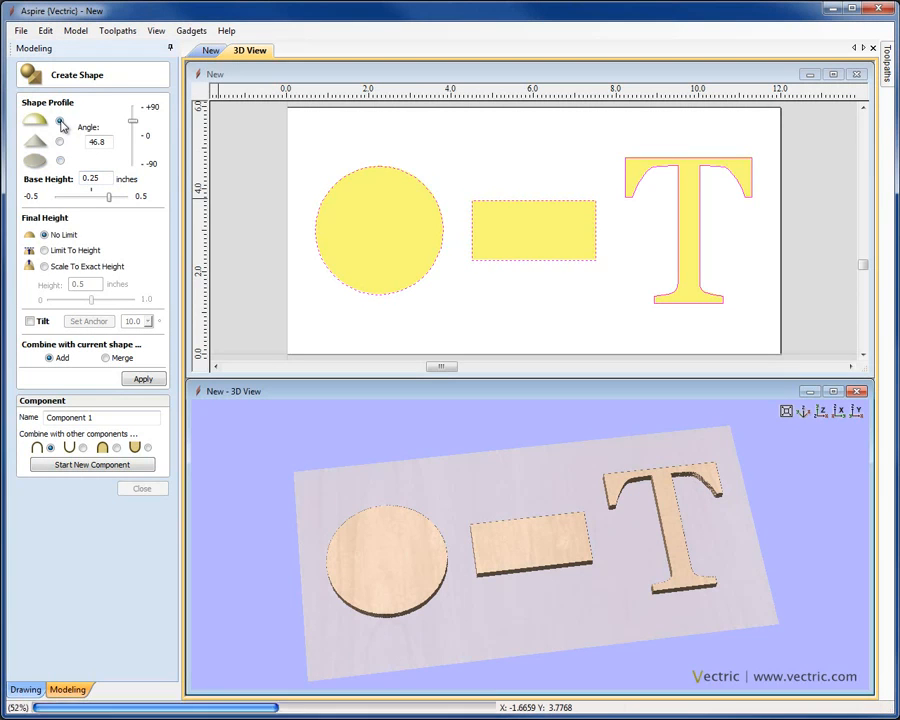
Step: Steepen the circle, bar and T domes to a 63.0 profile angle, viewed from the top
left_click_drag(542, 617, 446, 587)
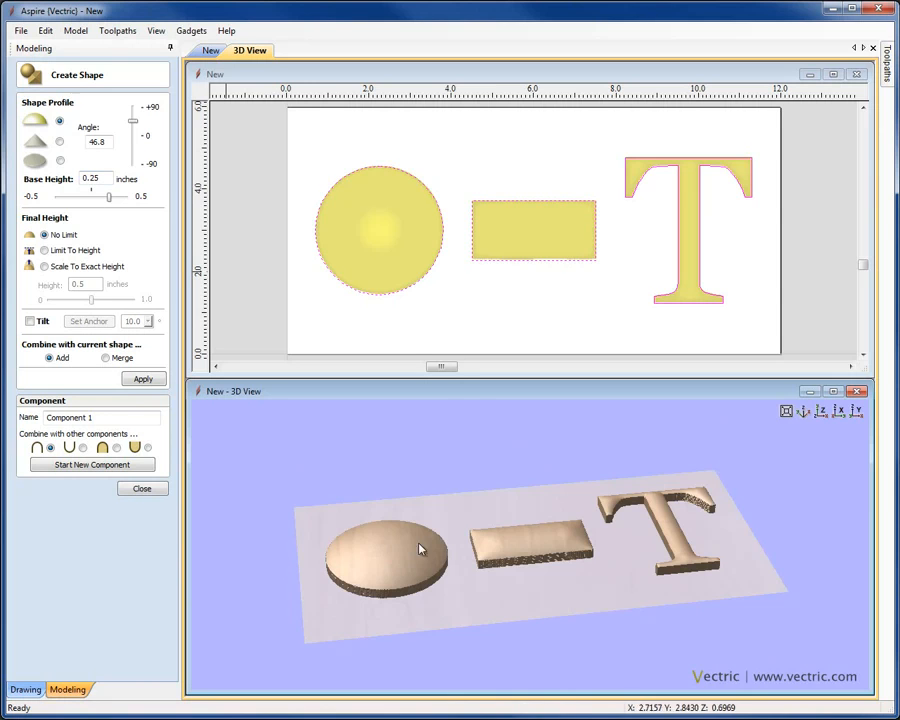
left_click_drag(134, 124, 133, 117)
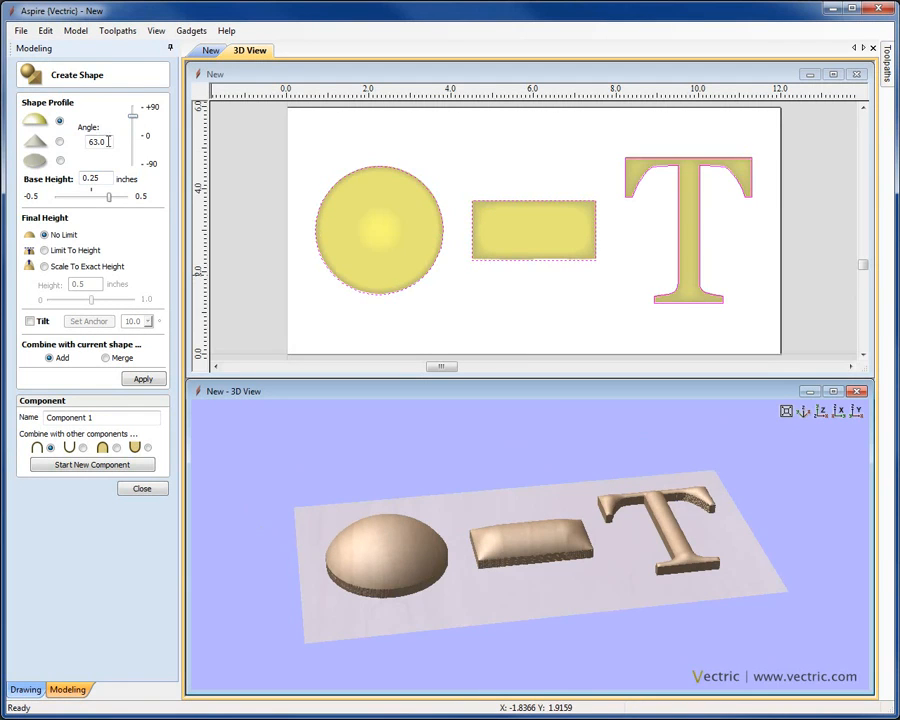
left_click(820, 410)
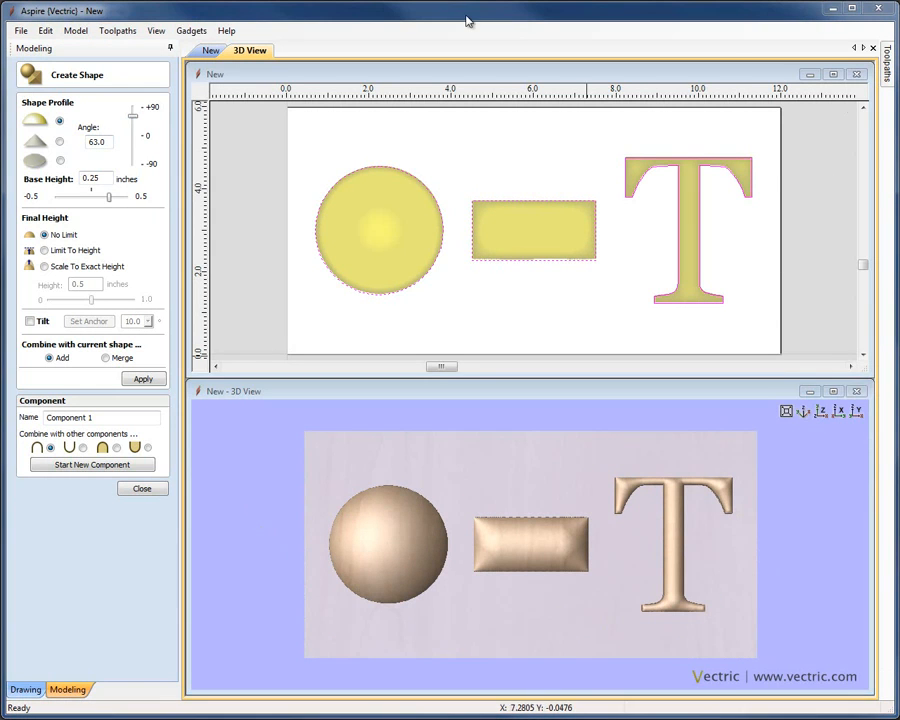
double_click(90, 178)
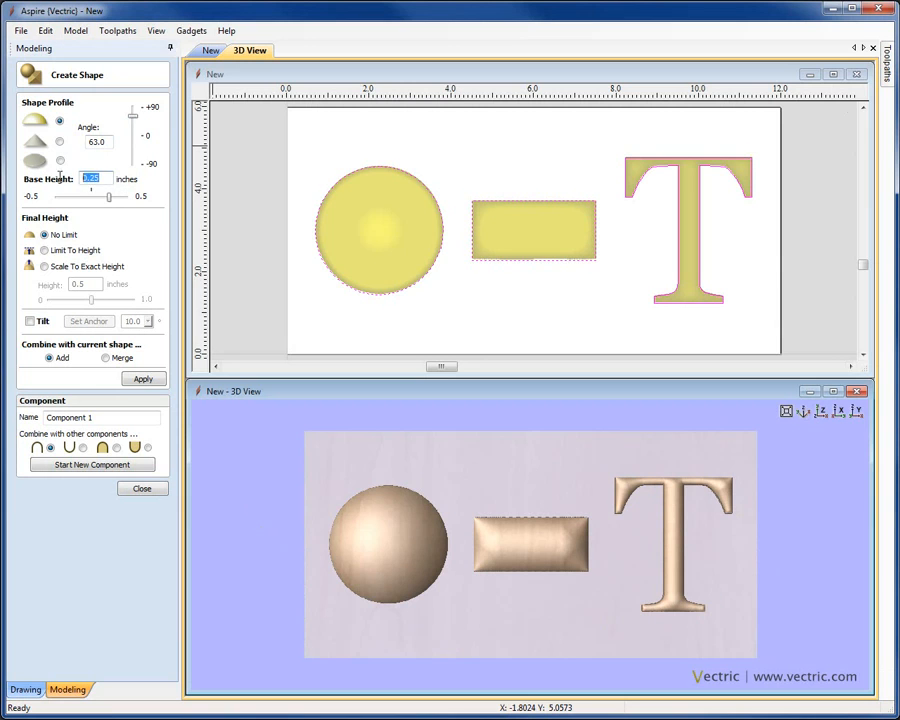
Step: Set the base height to 0 and inspect the 63-degree domes from several angles
type("0")
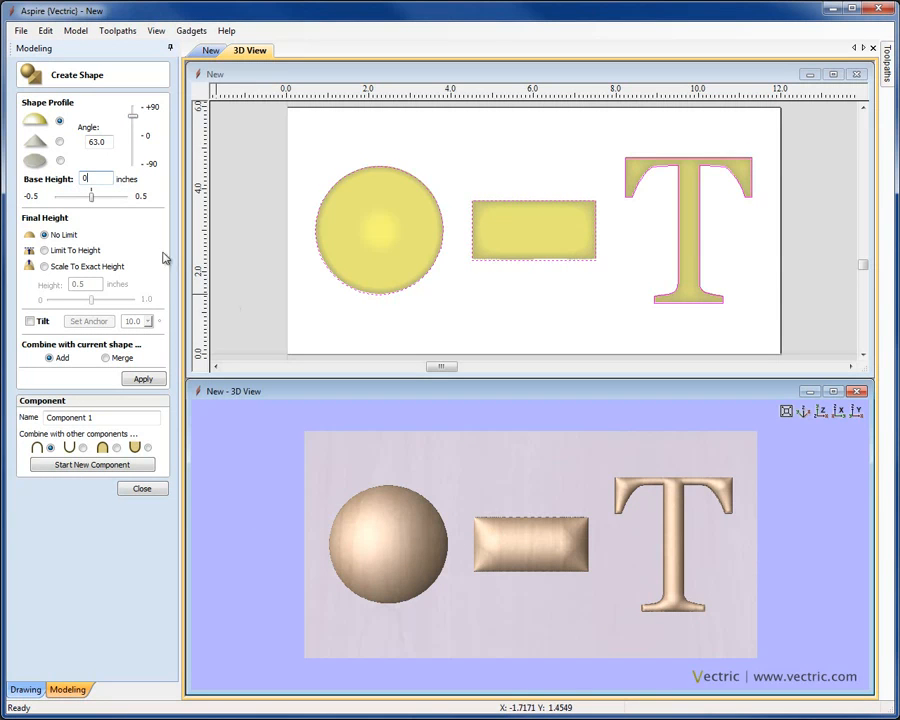
left_click(800, 412)
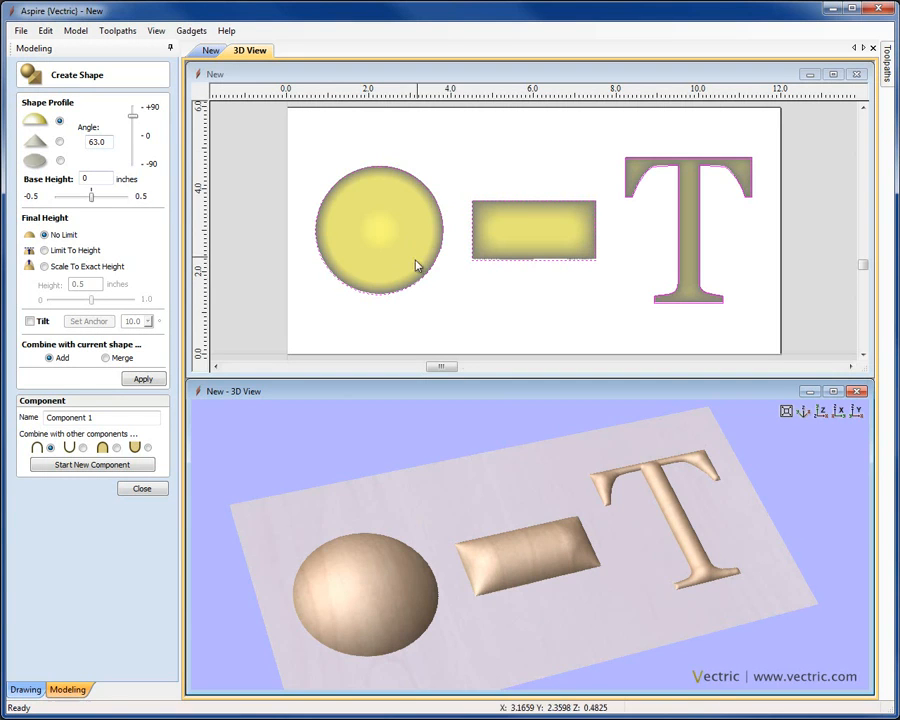
left_click_drag(569, 615, 552, 514)
left_click_drag(508, 550, 545, 640)
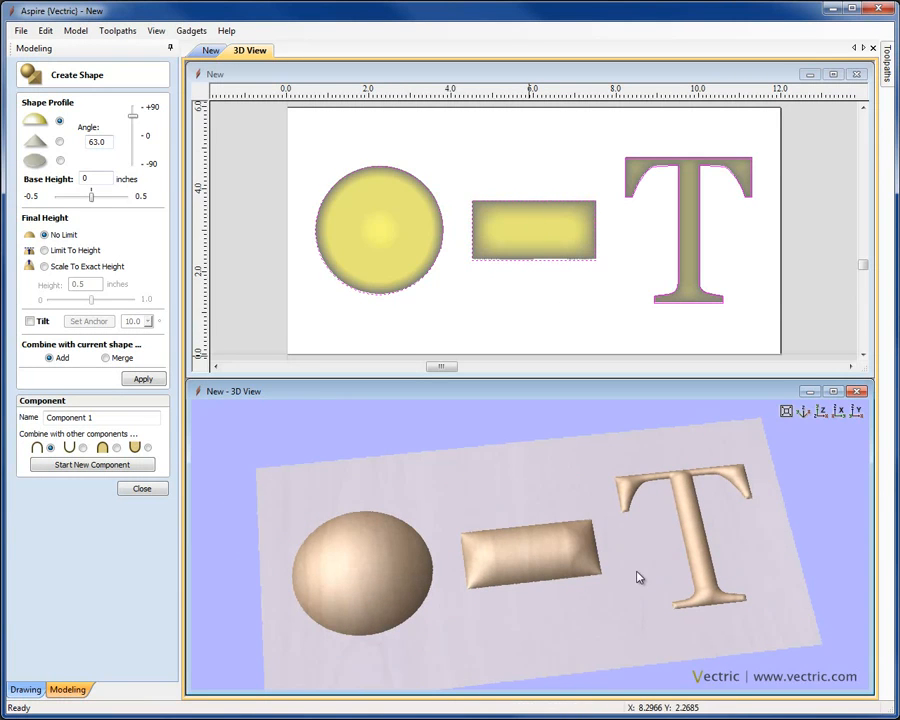
left_click_drag(643, 563, 600, 594)
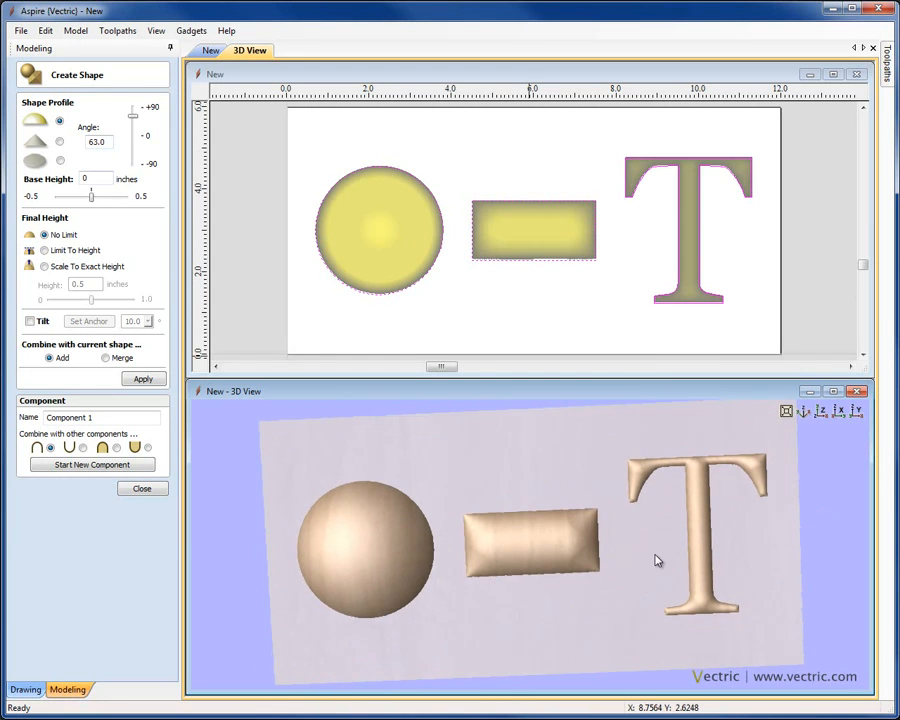
left_click_drag(657, 561, 538, 639)
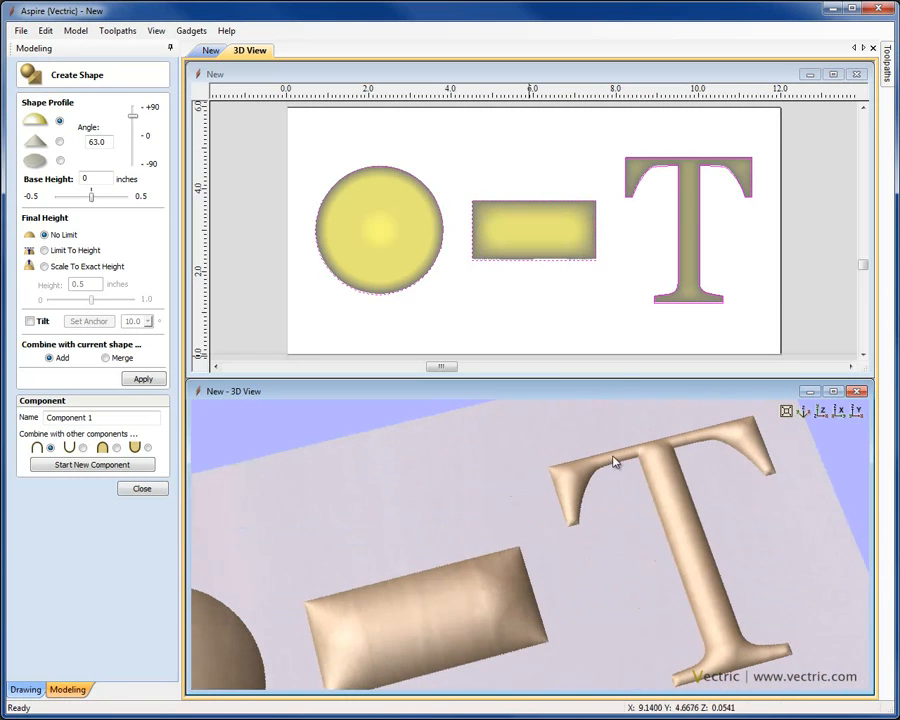
left_click(821, 410)
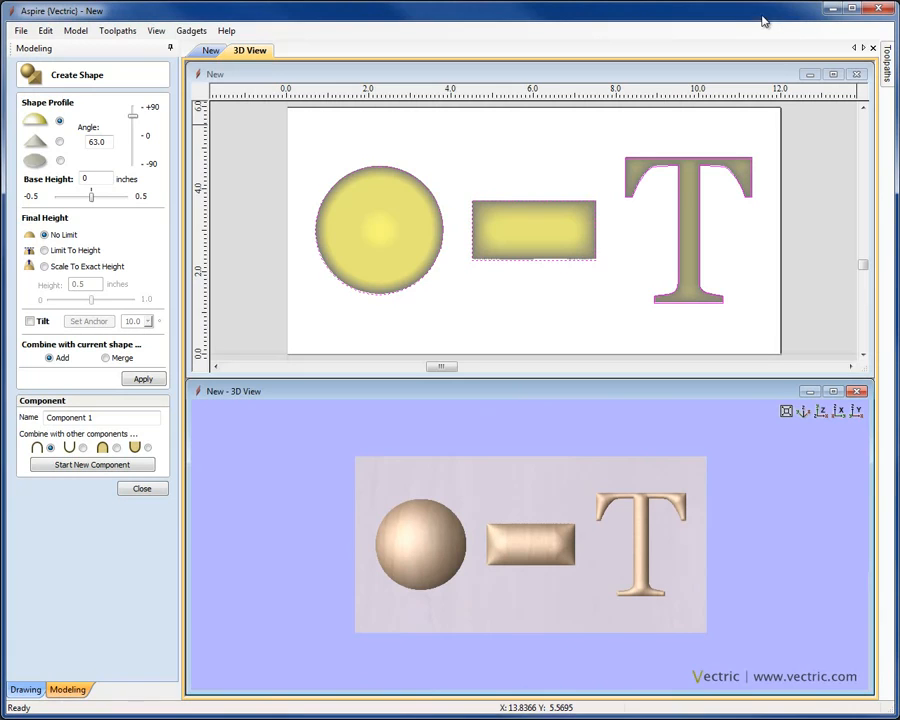
Step: Limit the shapes' height, trying 0.05 inches before settling on 0.28 inches
left_click(44, 250)
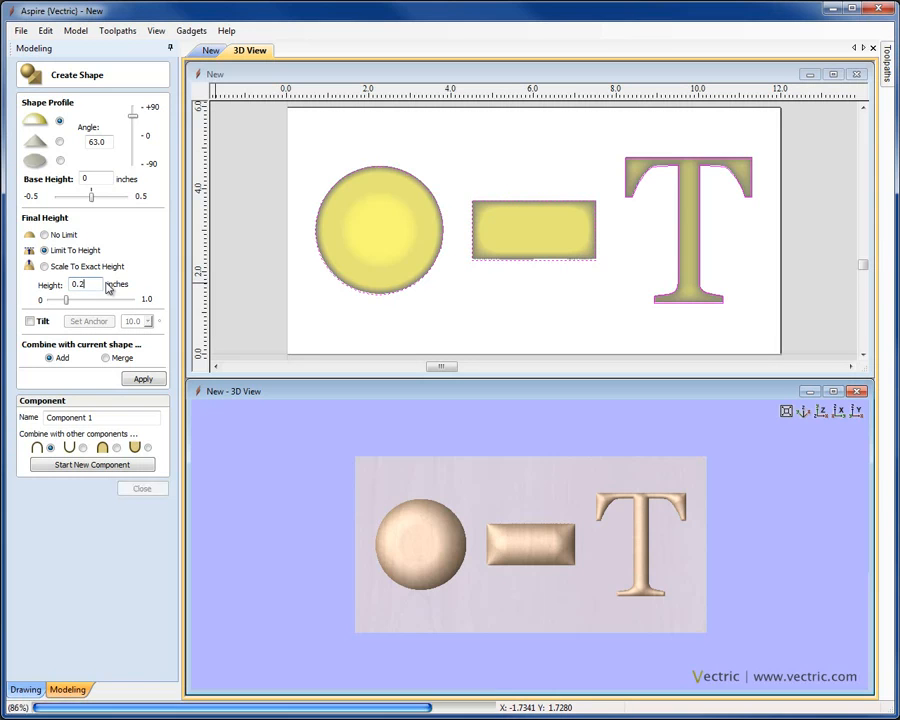
left_click_drag(544, 585, 522, 587)
scroll(538, 560, "up", 4)
scroll(541, 558, "down", 1)
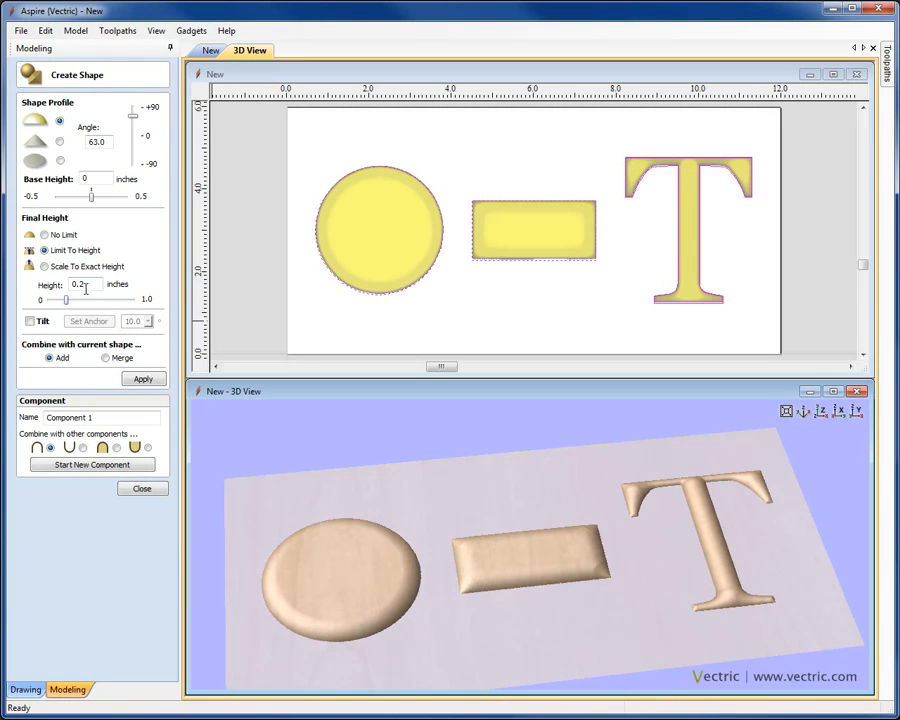
left_click_drag(66, 303, 55, 303)
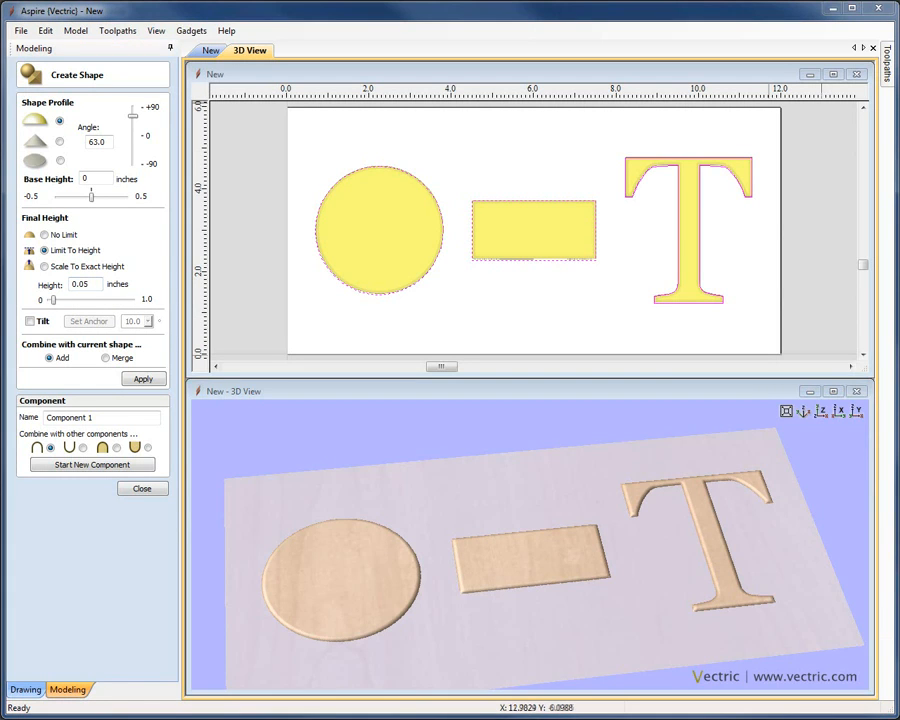
left_click(252, 51)
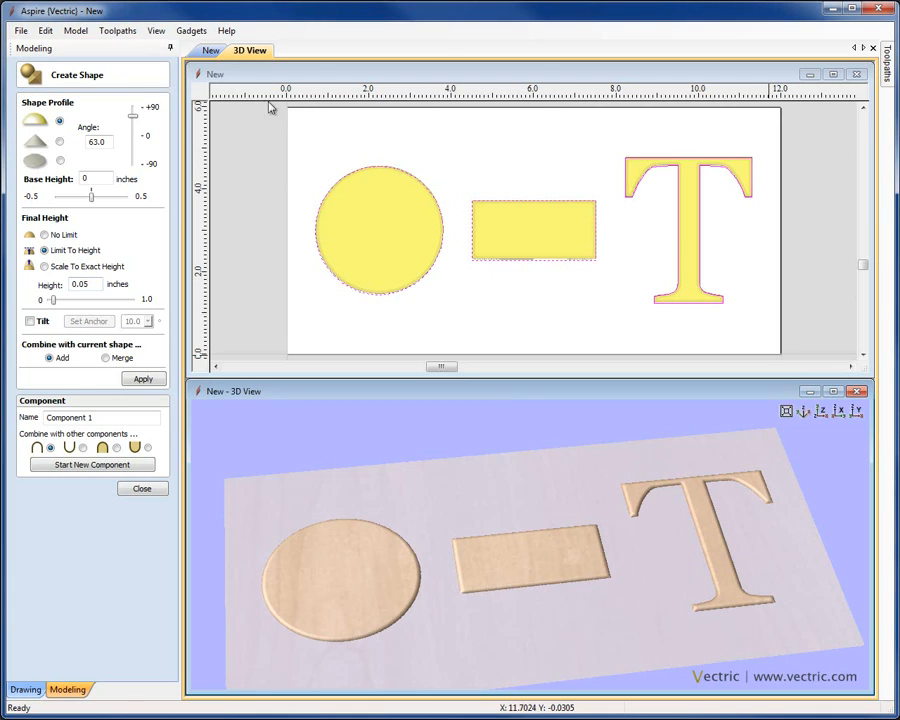
left_click(819, 412)
left_click_drag(58, 306, 75, 316)
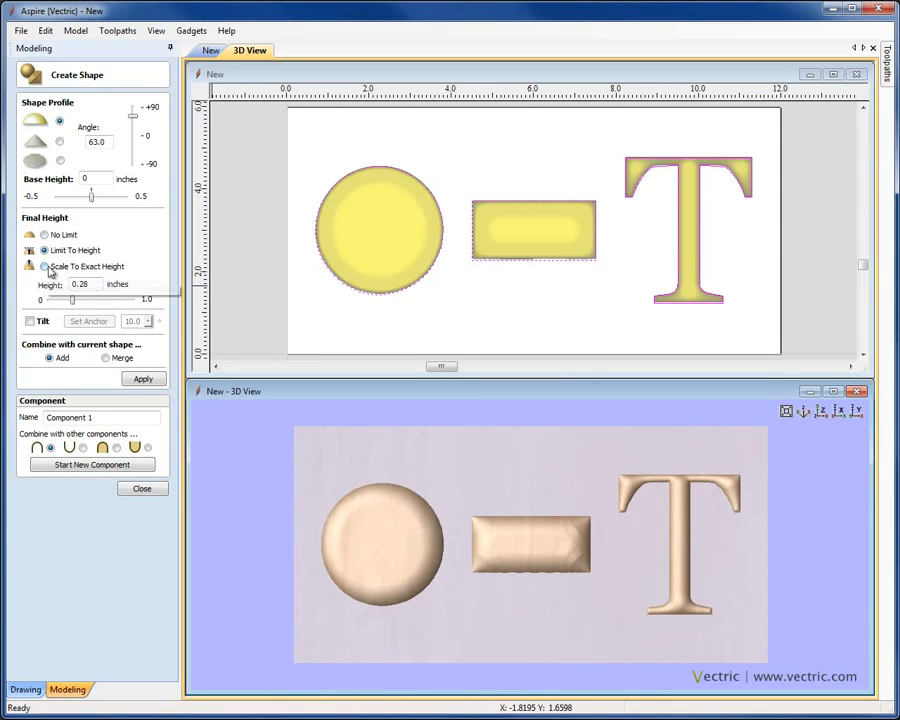
Step: Scale the circle, bar and T to an exact 0.63-inch height, check the model, and close
left_click(44, 267)
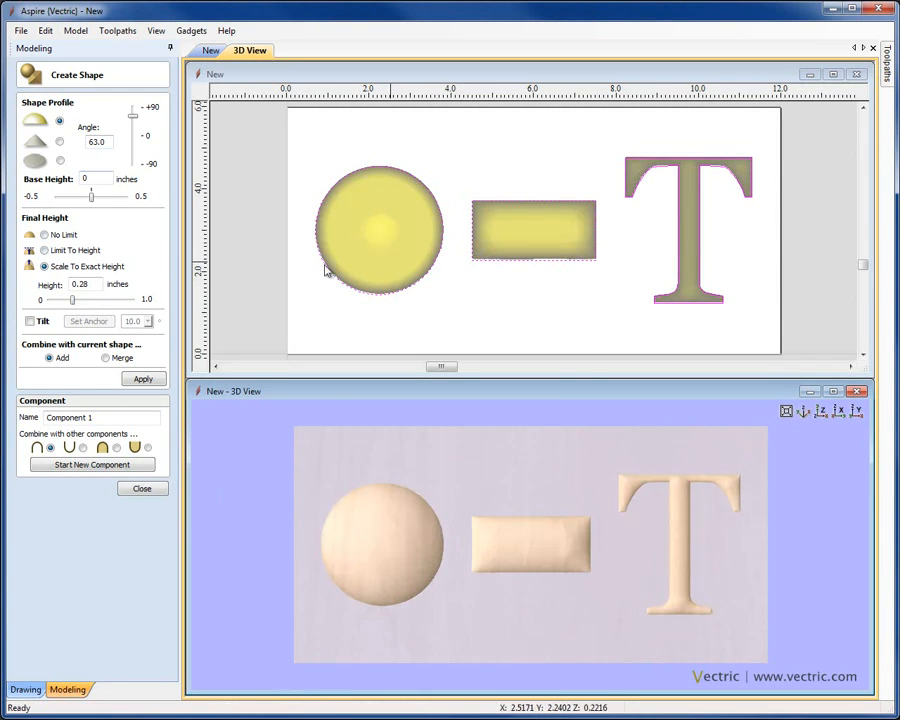
left_click_drag(518, 595, 492, 593)
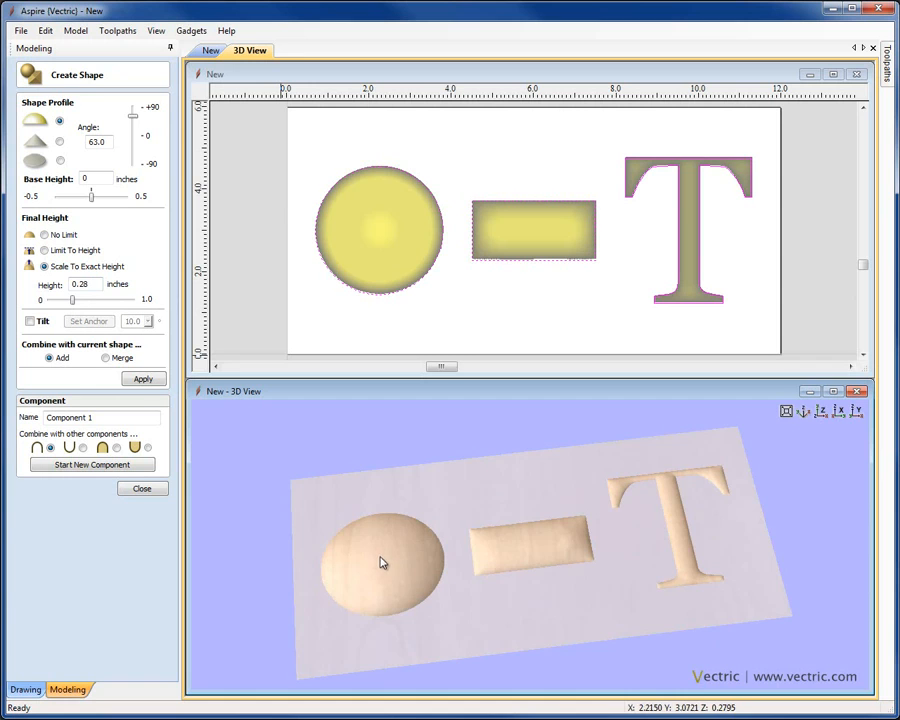
left_click_drag(572, 551, 700, 500)
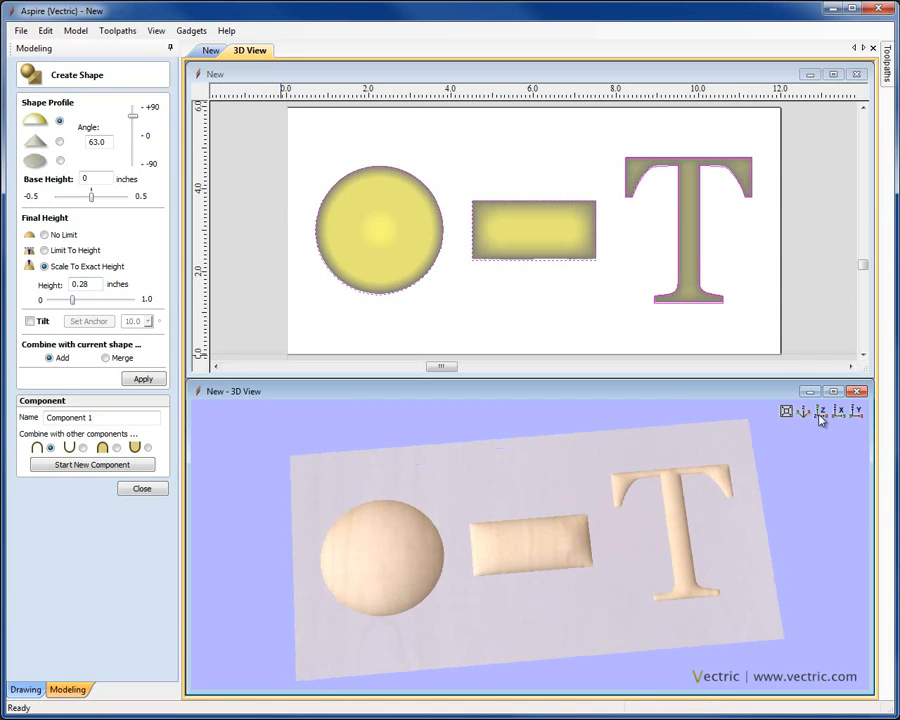
left_click(819, 413)
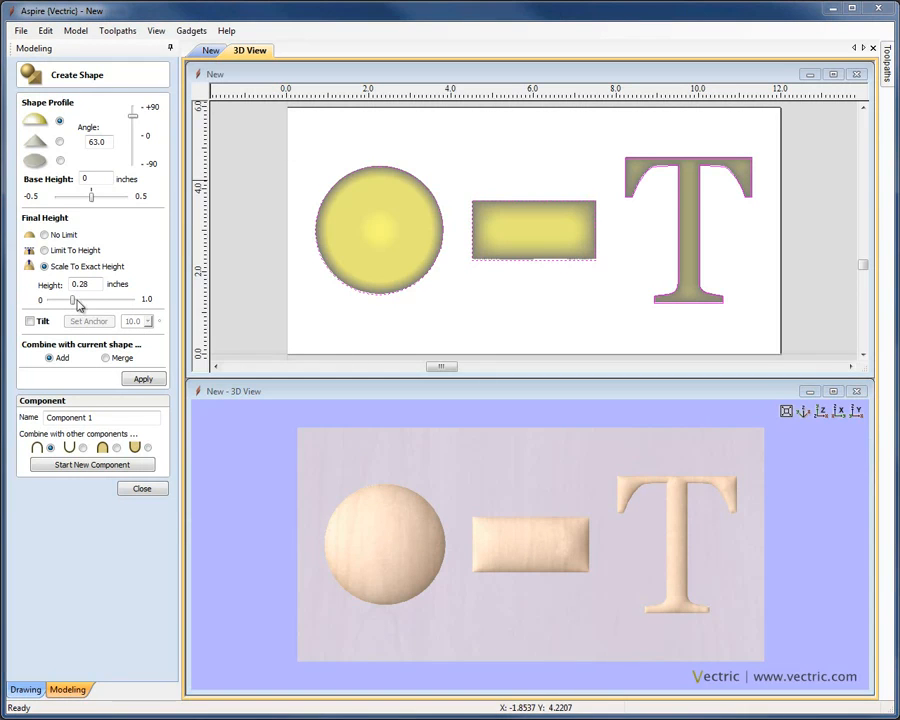
left_click_drag(74, 302, 102, 306)
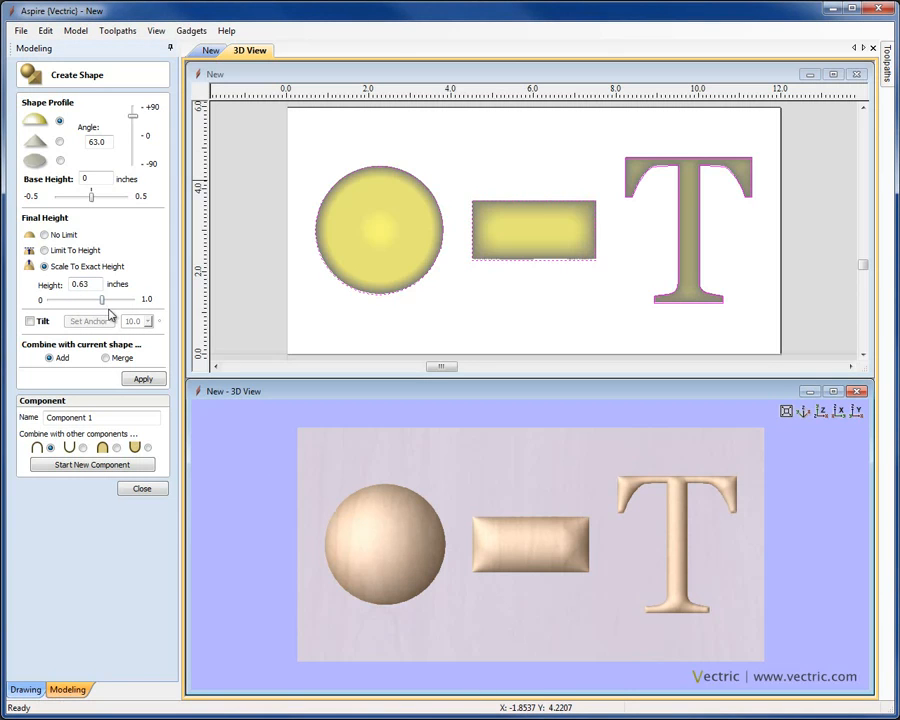
left_click_drag(508, 616, 428, 567)
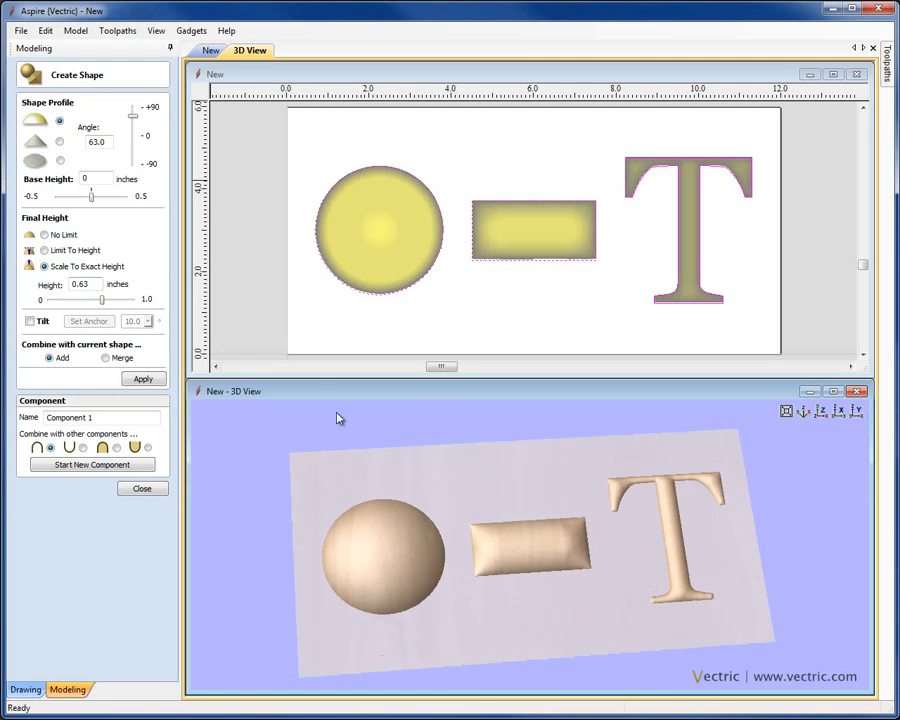
left_click(805, 412)
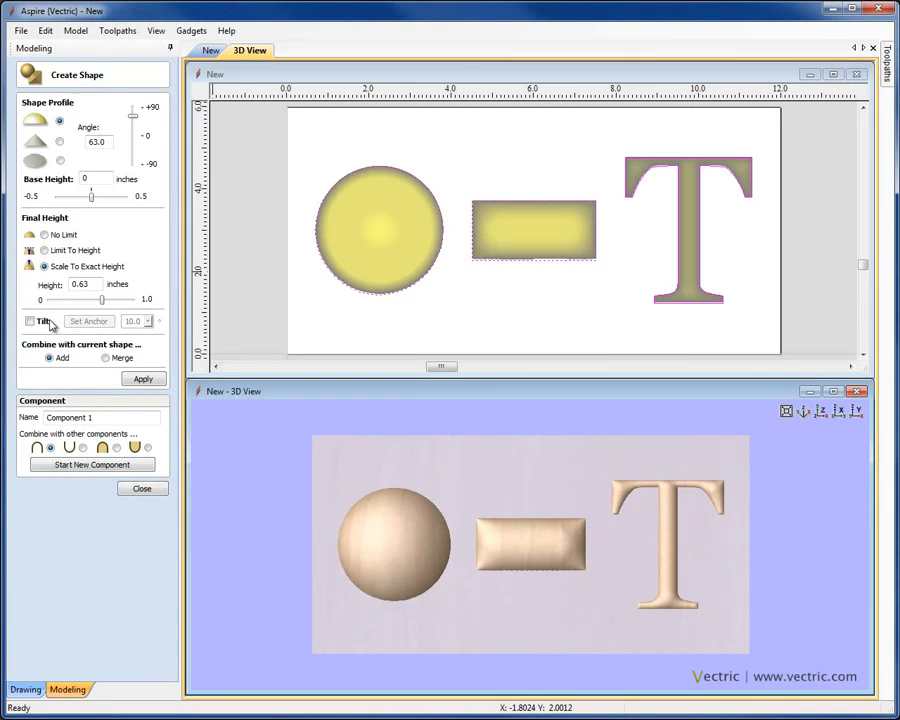
left_click(136, 488)
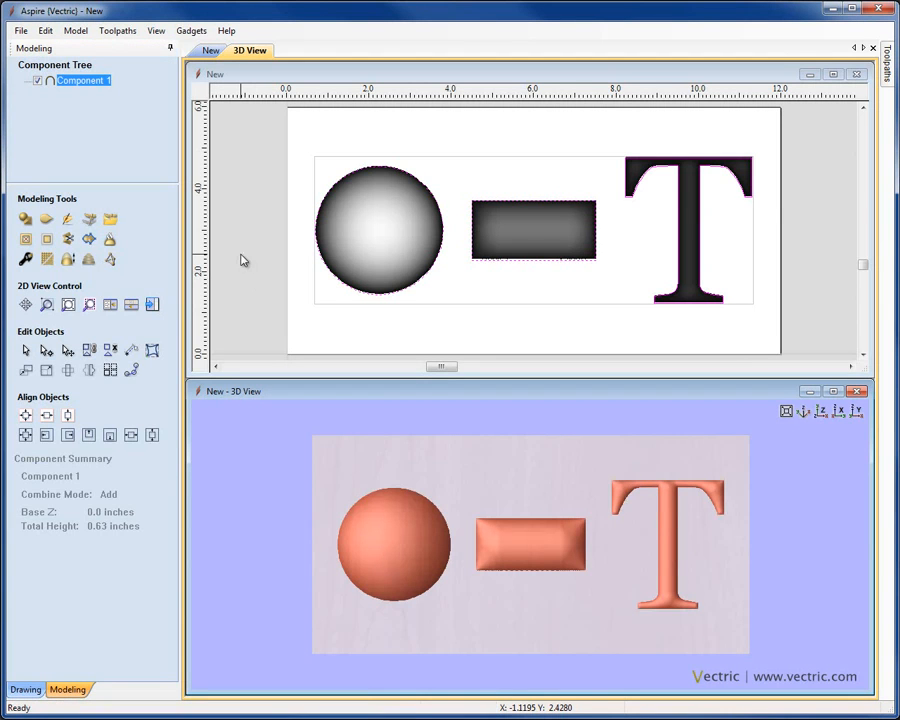
Step: Delete Component 1 so only the vector outlines remain
left_click(241, 260)
left_click(340, 255)
key("Delete")
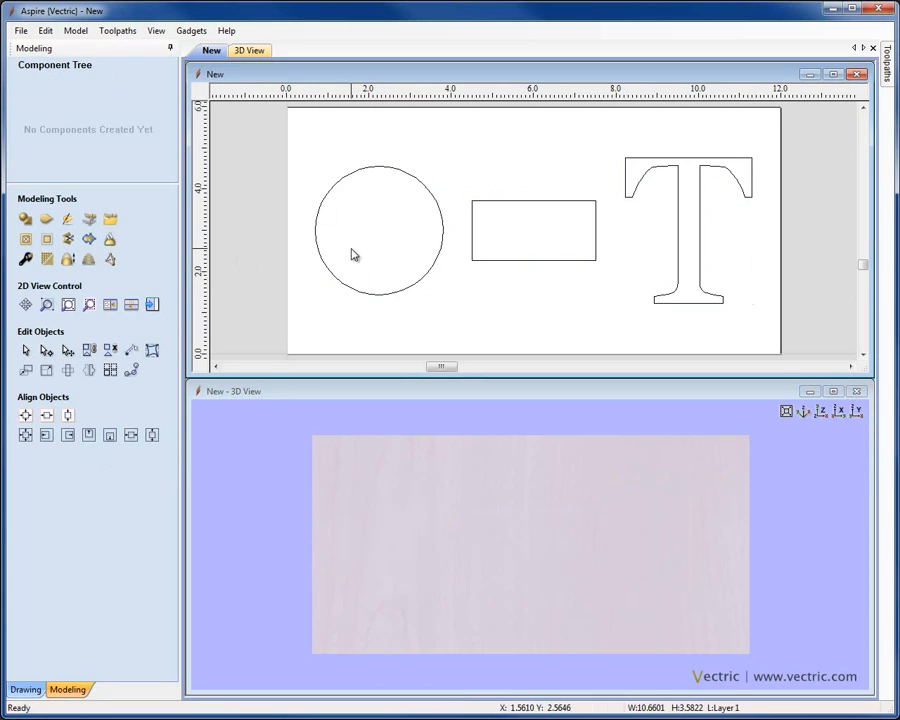
Step: Shape the rectangle as a 30° dome with no height limit and tilt enabled
left_click(472, 234)
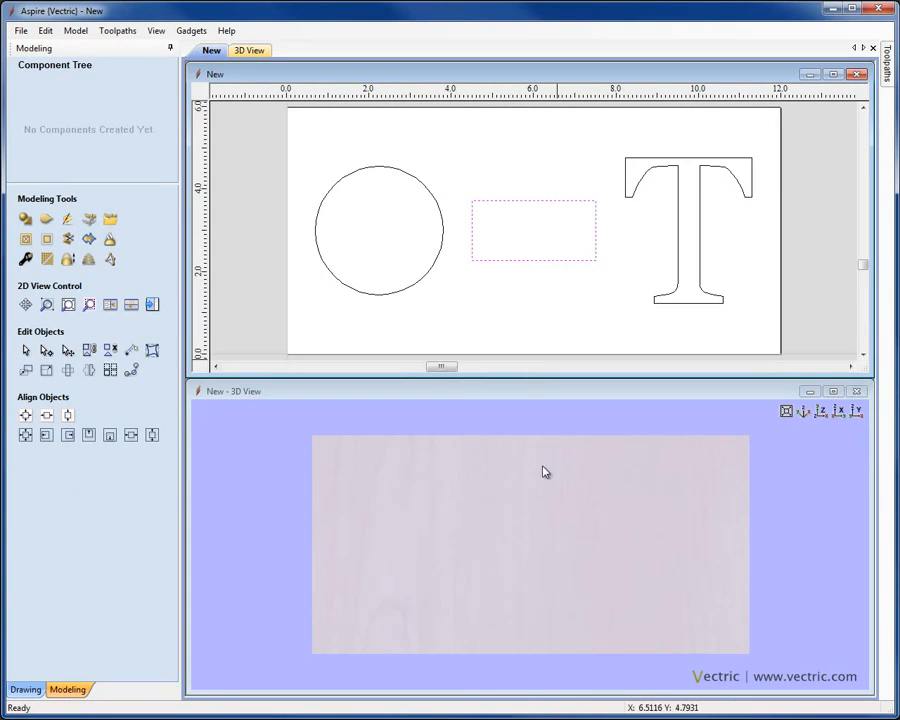
left_click(26, 219)
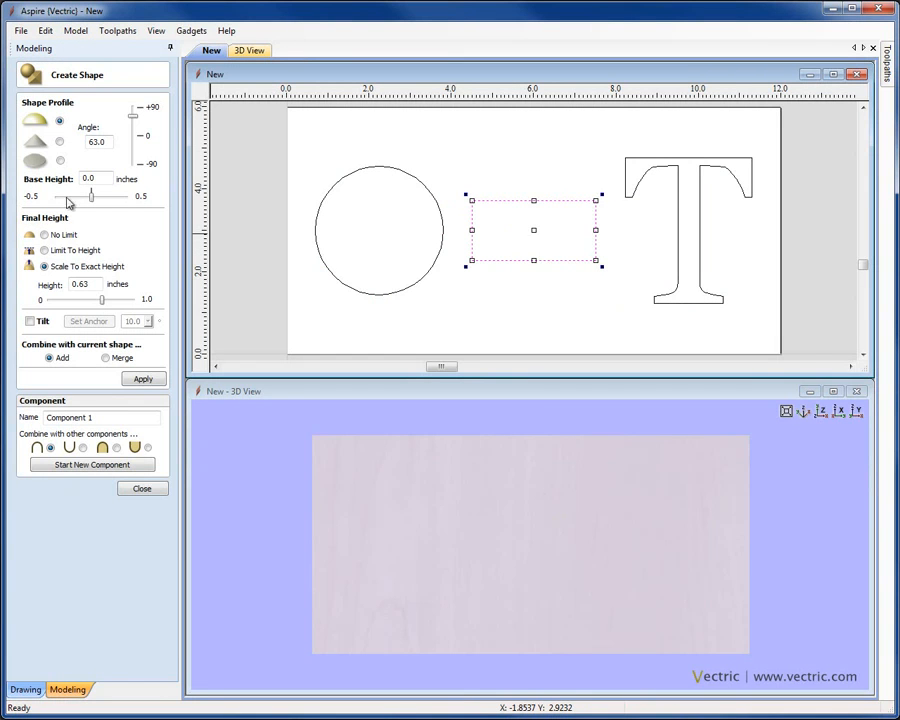
left_click_drag(106, 141, 76, 138)
type("30")
left_click(44, 234)
left_click(141, 379)
left_click_drag(554, 588, 566, 474)
right_click_drag(551, 542, 545, 484)
left_click_drag(535, 572, 532, 597)
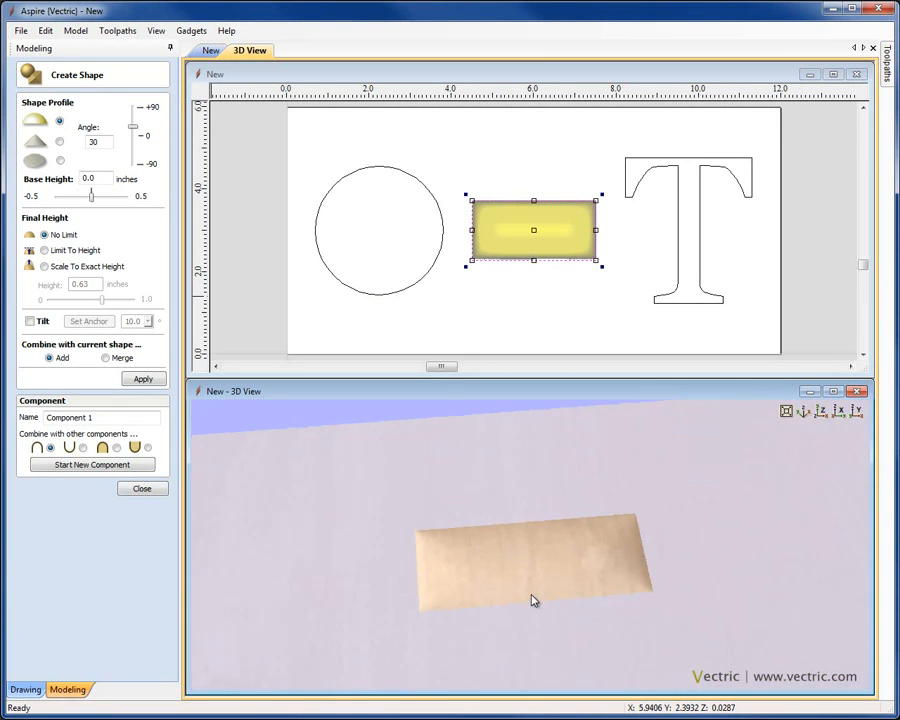
left_click(30, 322)
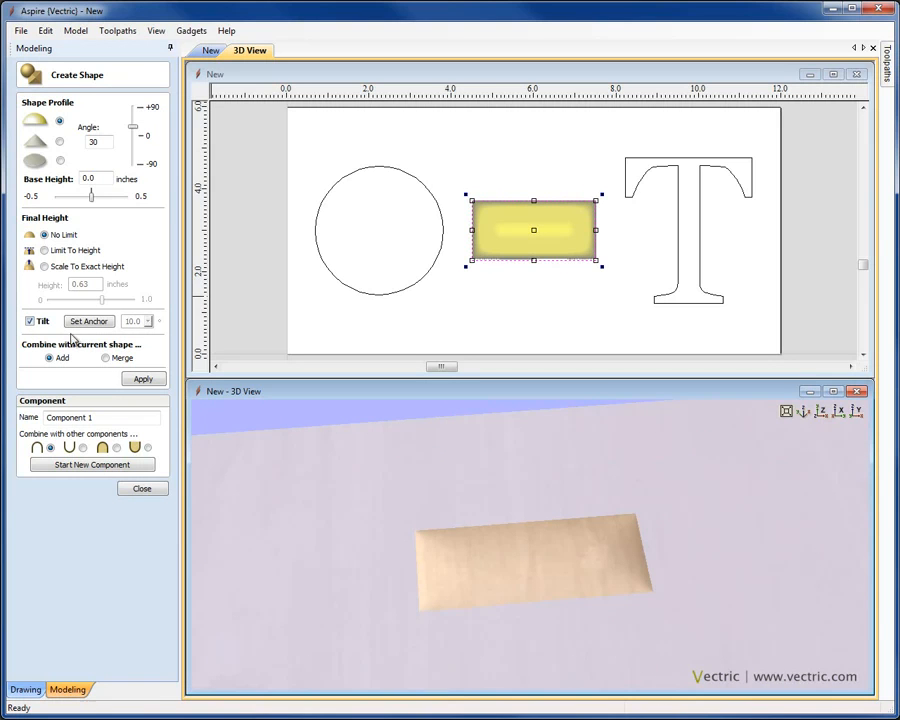
Step: Set a tilt anchor line across the rectangle's dome
left_click(92, 322)
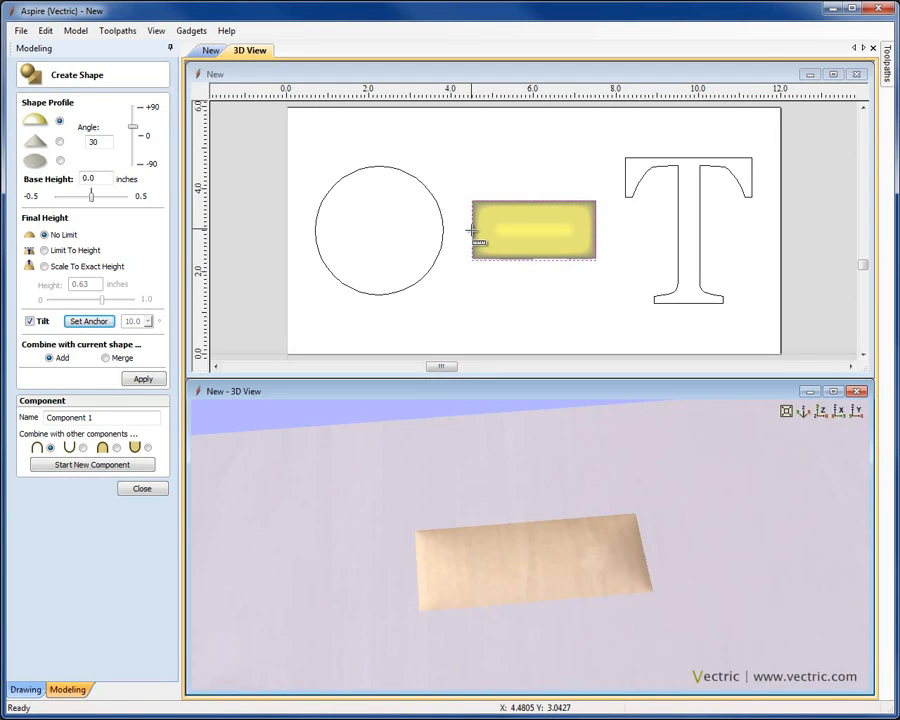
left_click_drag(472, 230, 598, 230)
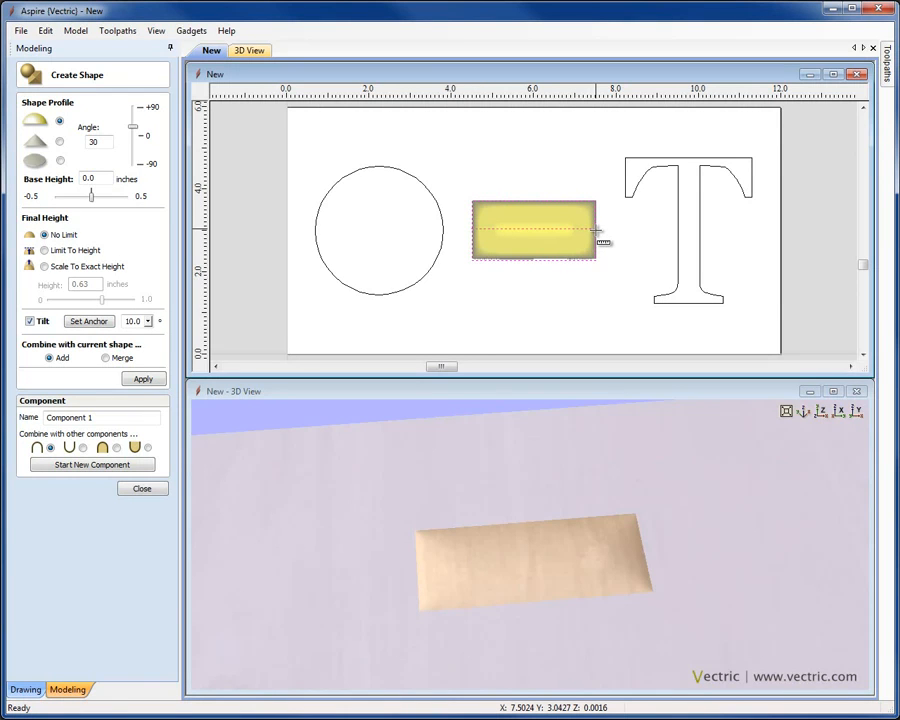
left_click(597, 232)
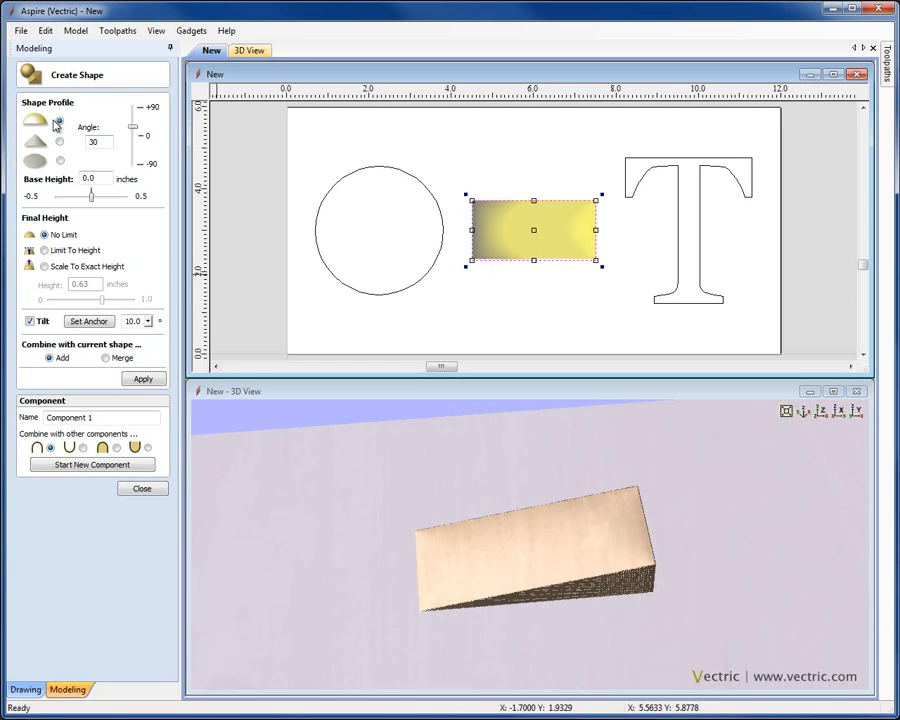
Step: Adjust the profile angle to 48.6° and the tilt amount, then switch tilt off
left_click_drag(132, 129, 133, 118)
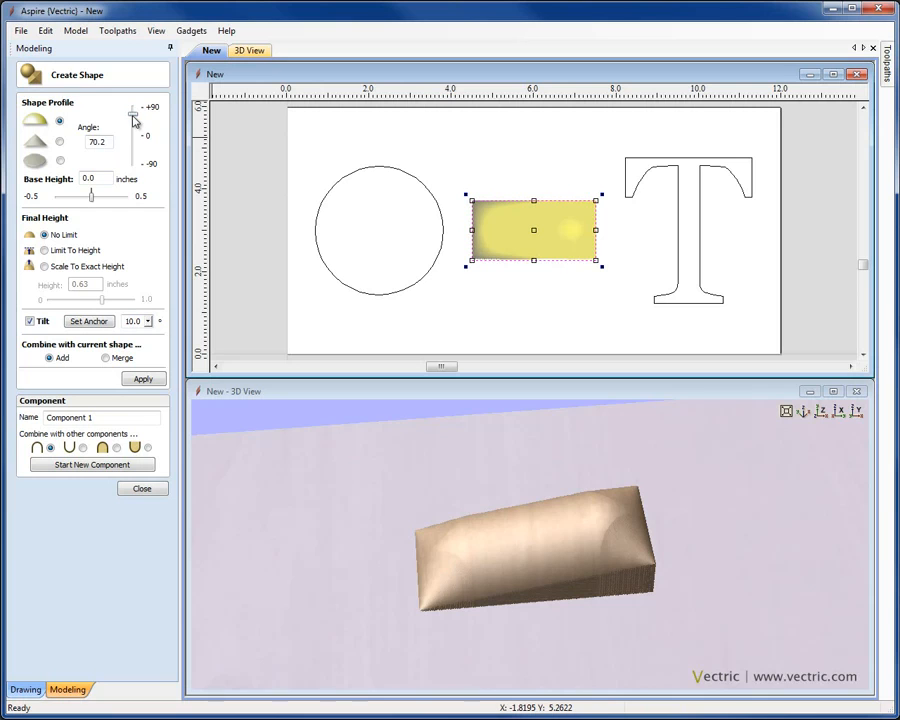
left_click_drag(135, 120, 137, 126)
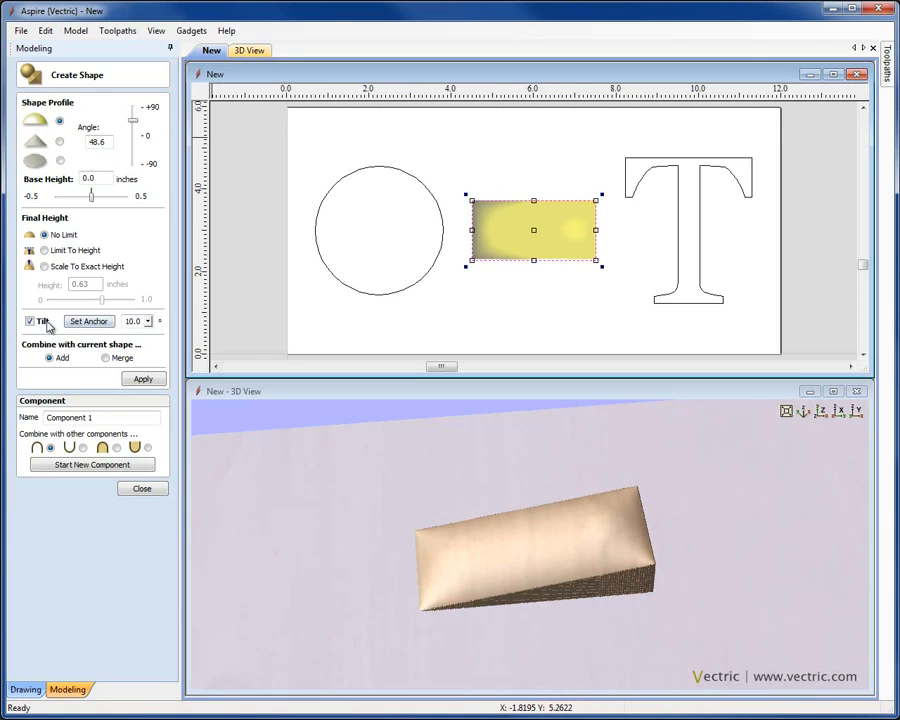
left_click_drag(148, 321, 125, 340)
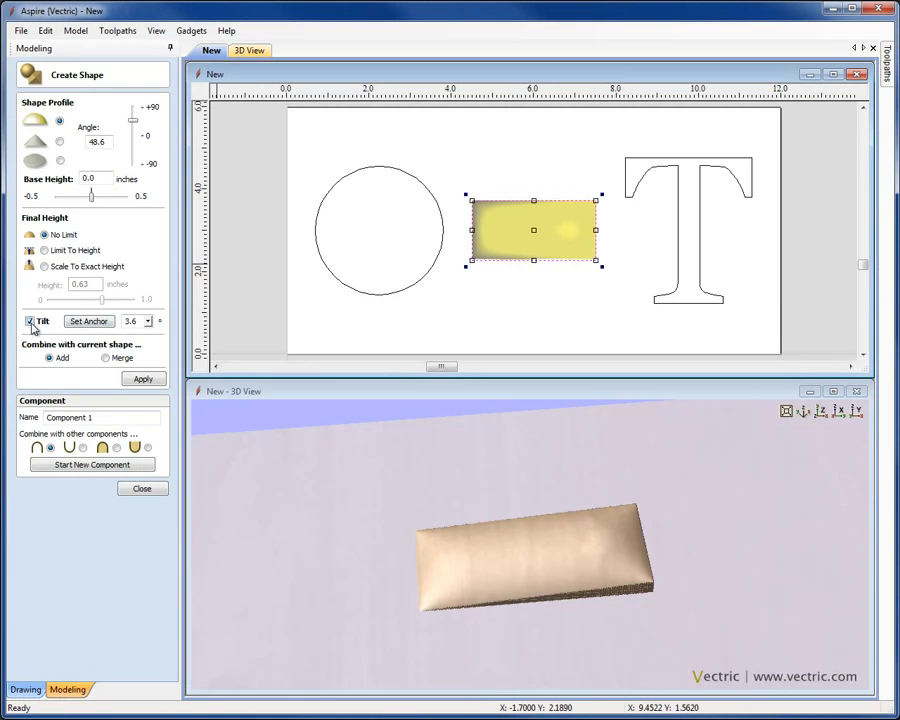
left_click(30, 322)
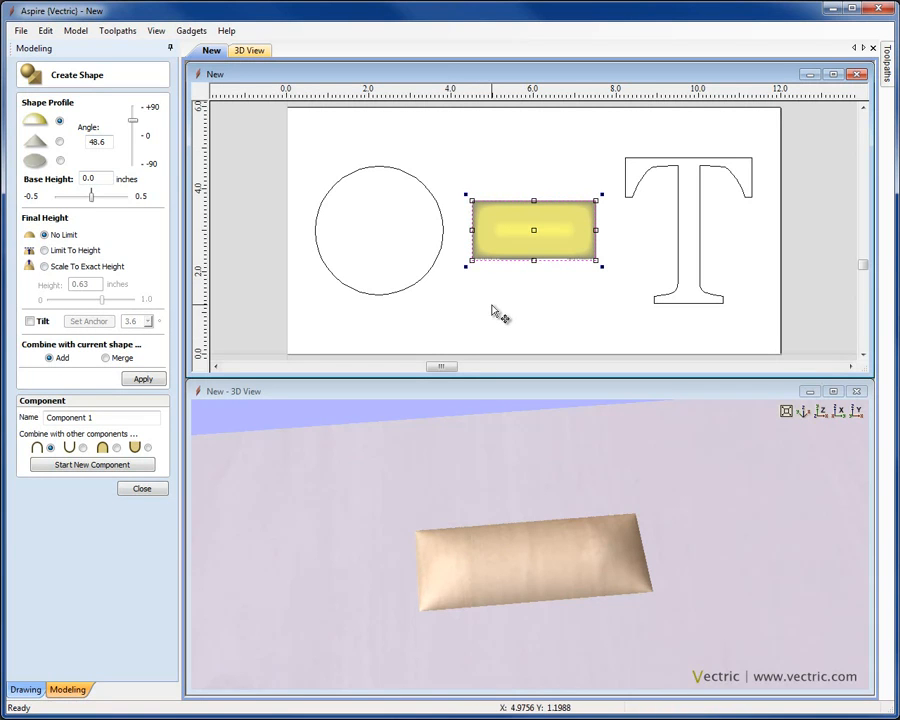
Step: Apply an angular 45° profile to the rectangle with 0.375 in base and exact height
left_click(59, 142)
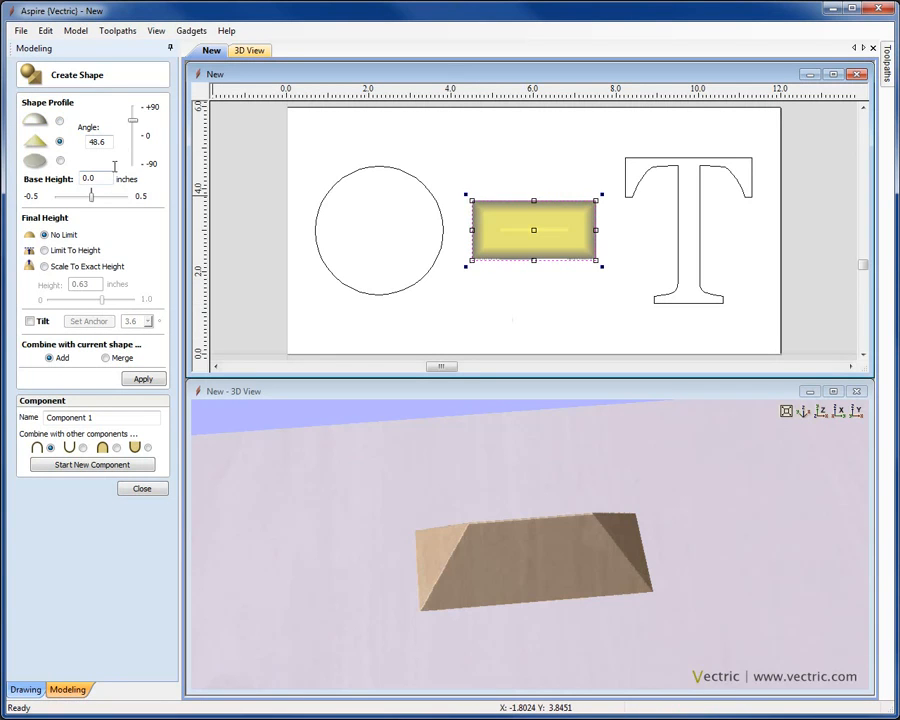
double_click(110, 144)
type("45")
key("Tab")
left_click(44, 267)
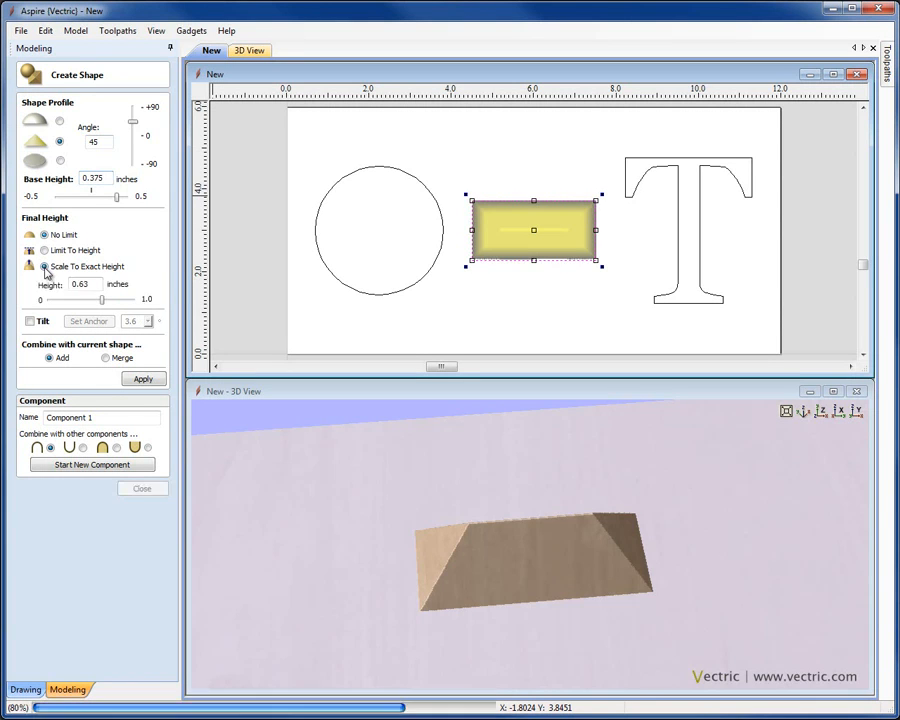
double_click(87, 285)
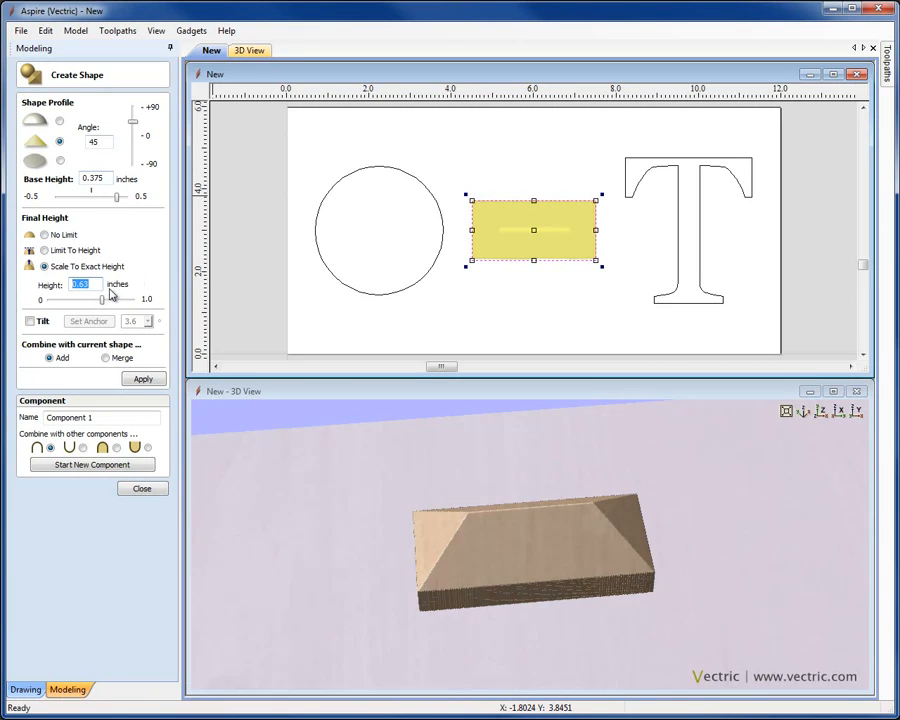
type("0.375")
left_click(143, 379)
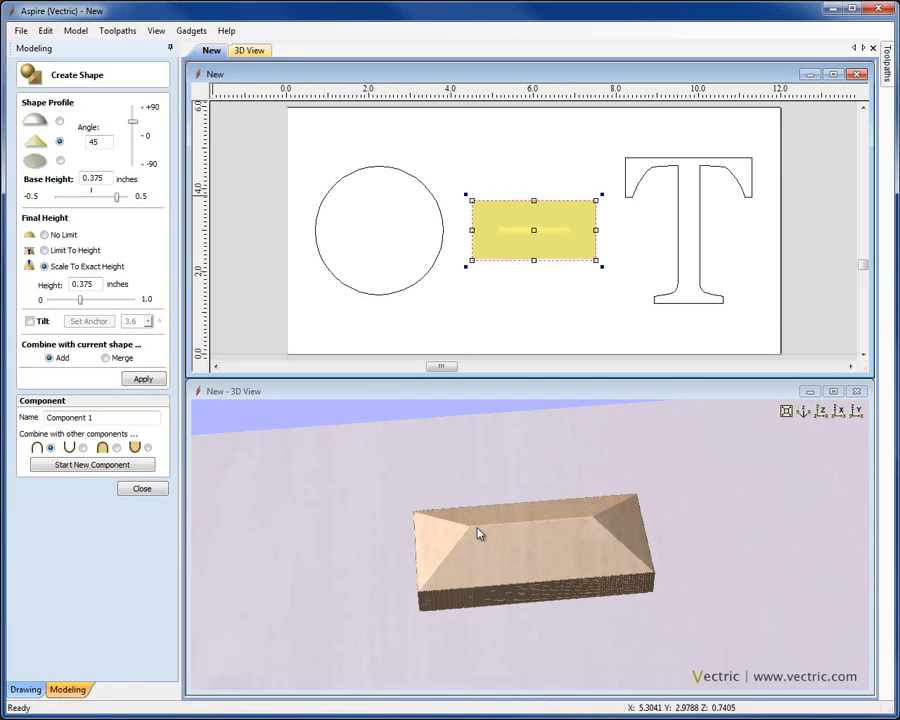
left_click_drag(541, 636, 534, 542)
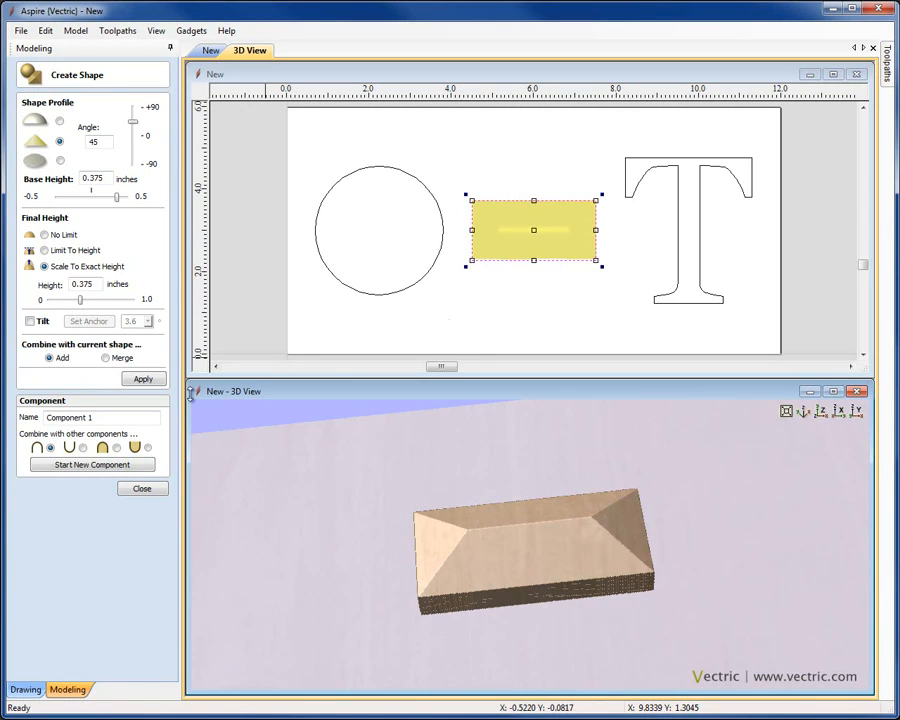
Step: Name the rectangle component 'Angled Shape' and start a new component
left_click_drag(115, 421, 32, 420)
type("Angled Shape")
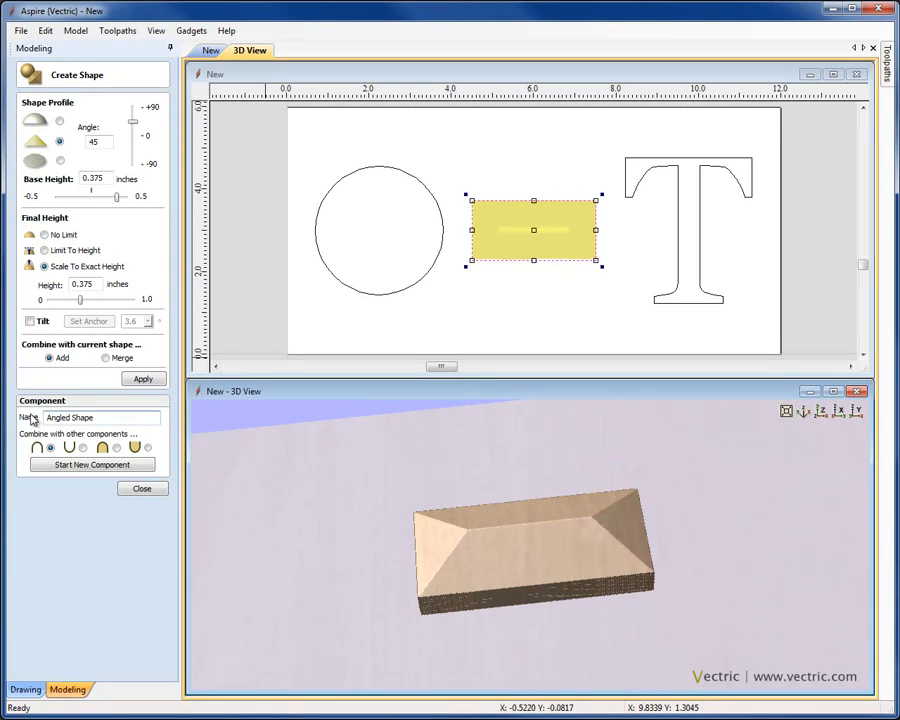
left_click(70, 467)
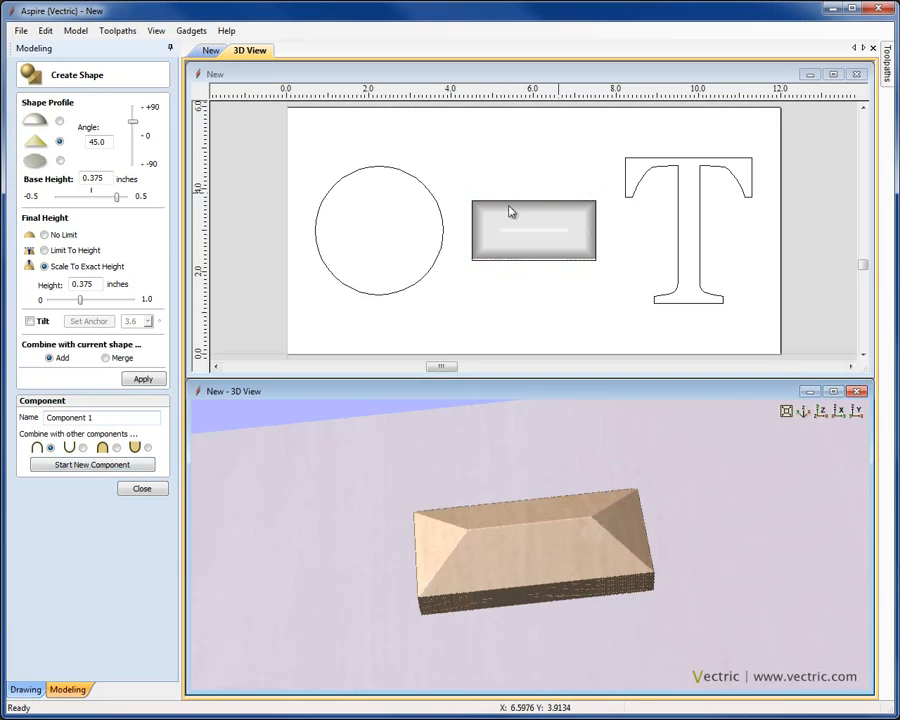
Step: Dome the circle, name it 'Dome', and commit it as a new component
left_click(427, 281)
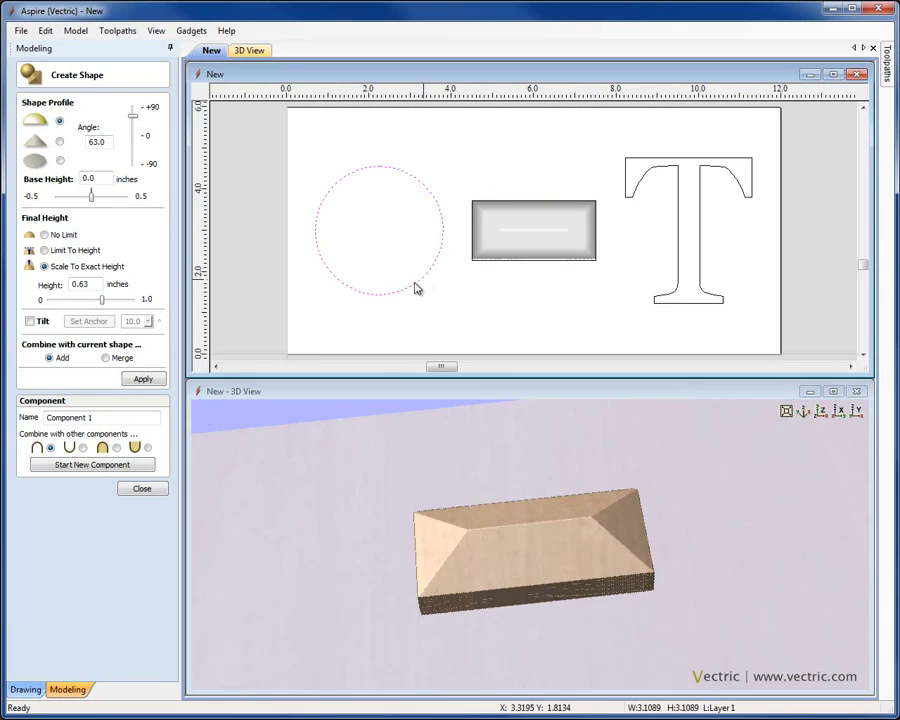
left_click(130, 379)
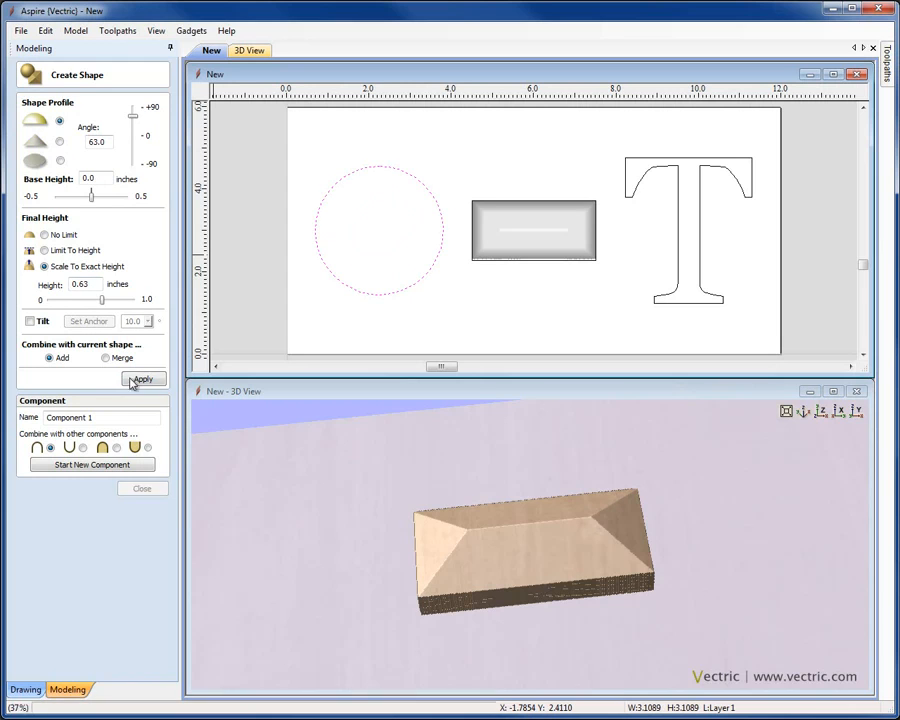
type("D")
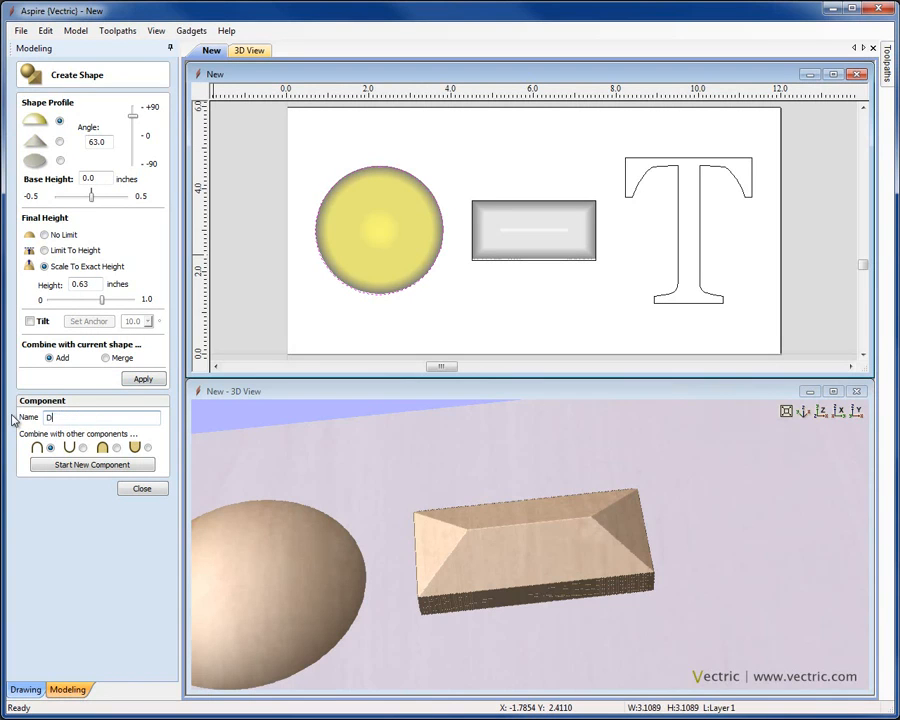
type("ome")
left_click(97, 466)
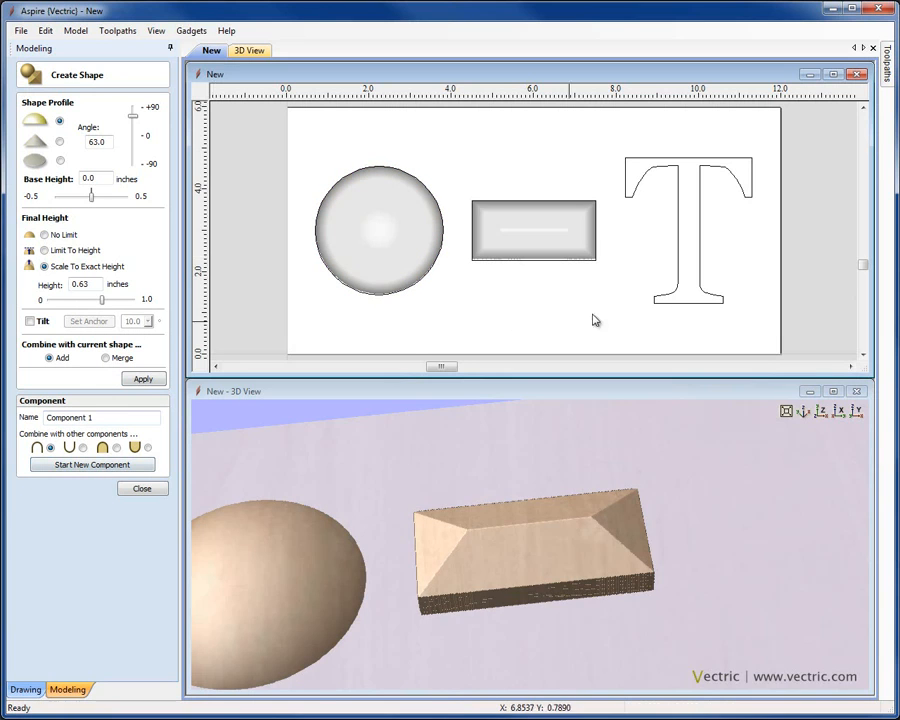
left_click(659, 302)
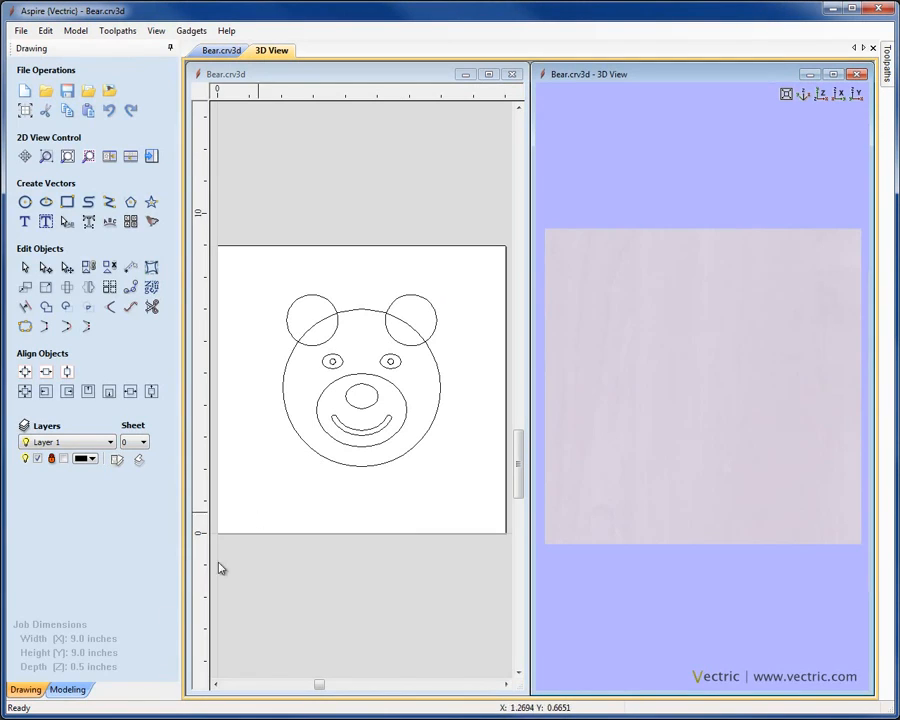
Step: Dome the bear's head circle with a 30° profile angle
left_click(66, 689)
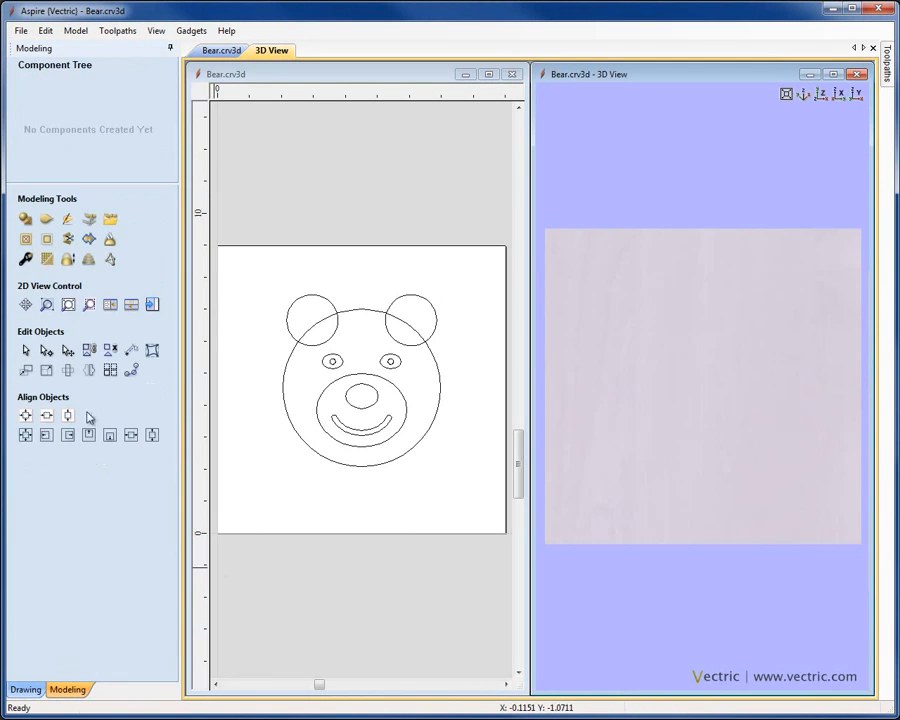
left_click(26, 218)
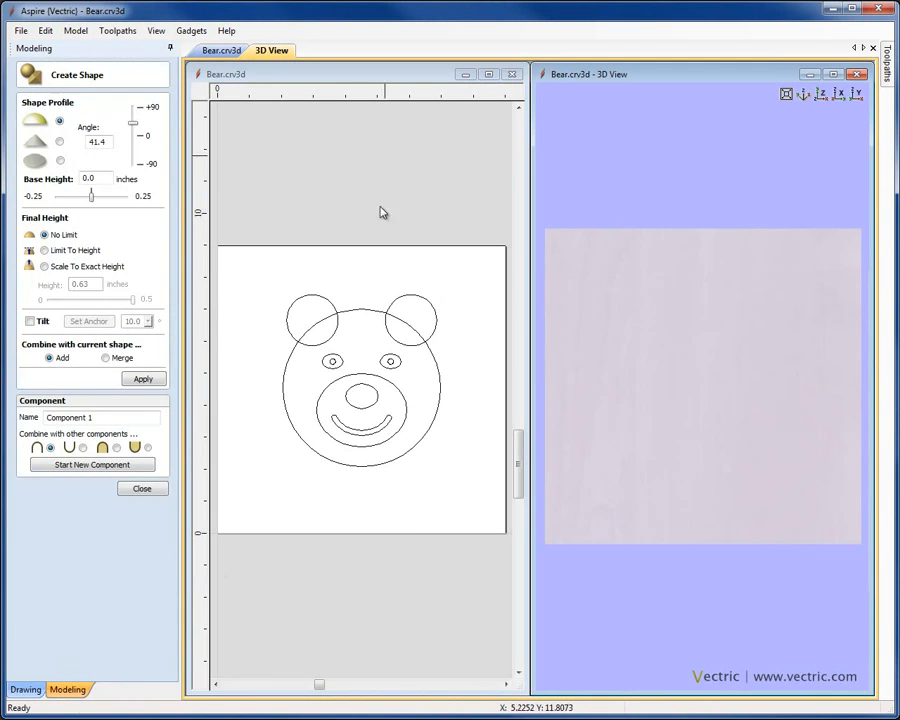
left_click(361, 311)
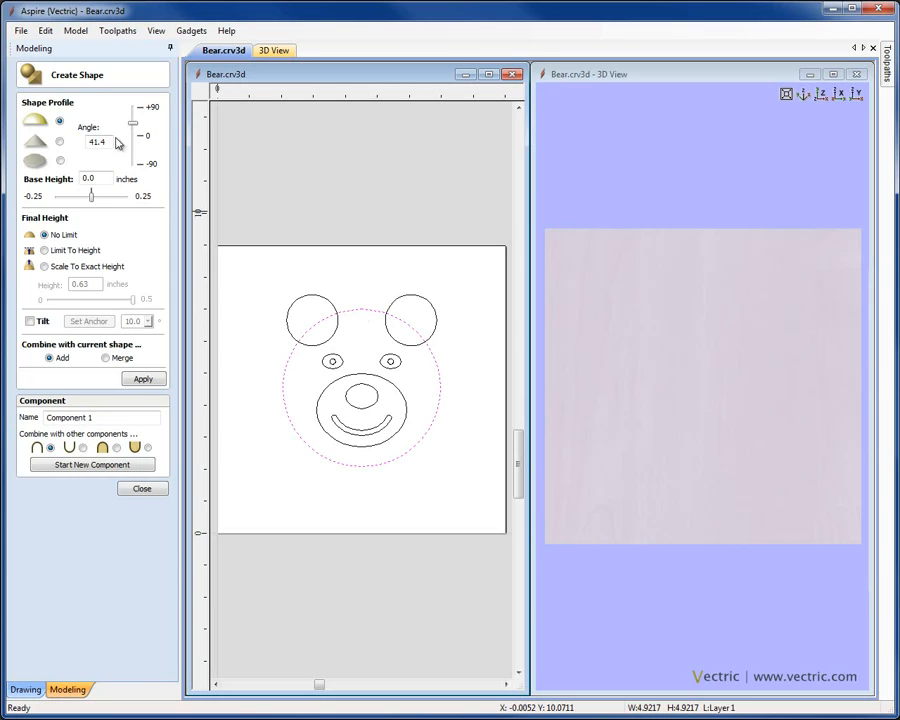
type("30")
left_click(140, 380)
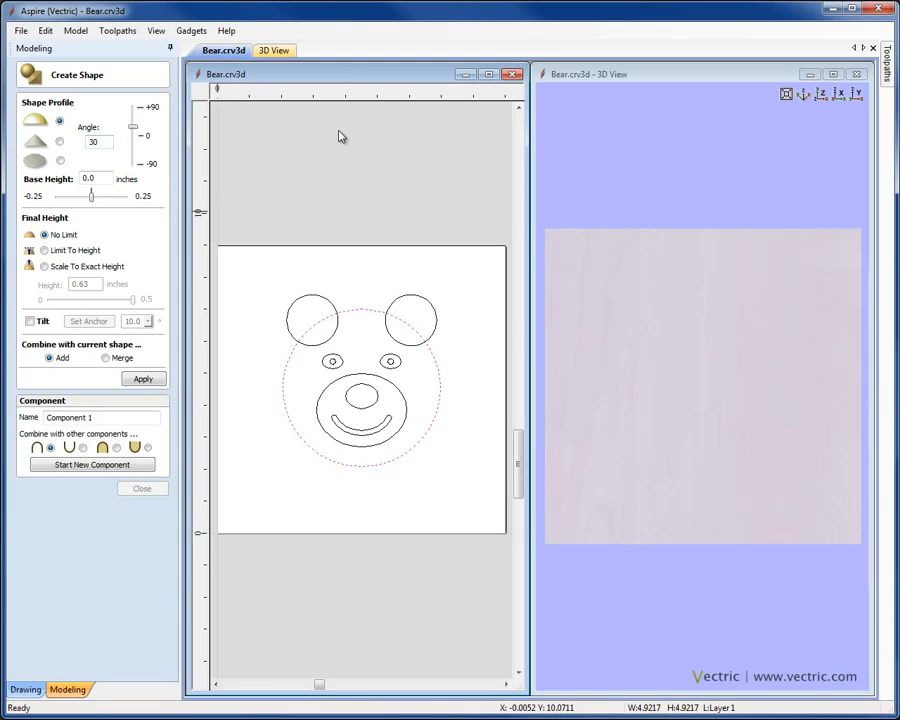
mouse_move(726, 457)
left_mouse_down()
mouse_move(773, 474)
mouse_move(769, 366)
mouse_move(705, 402)
mouse_move(718, 439)
left_mouse_up()
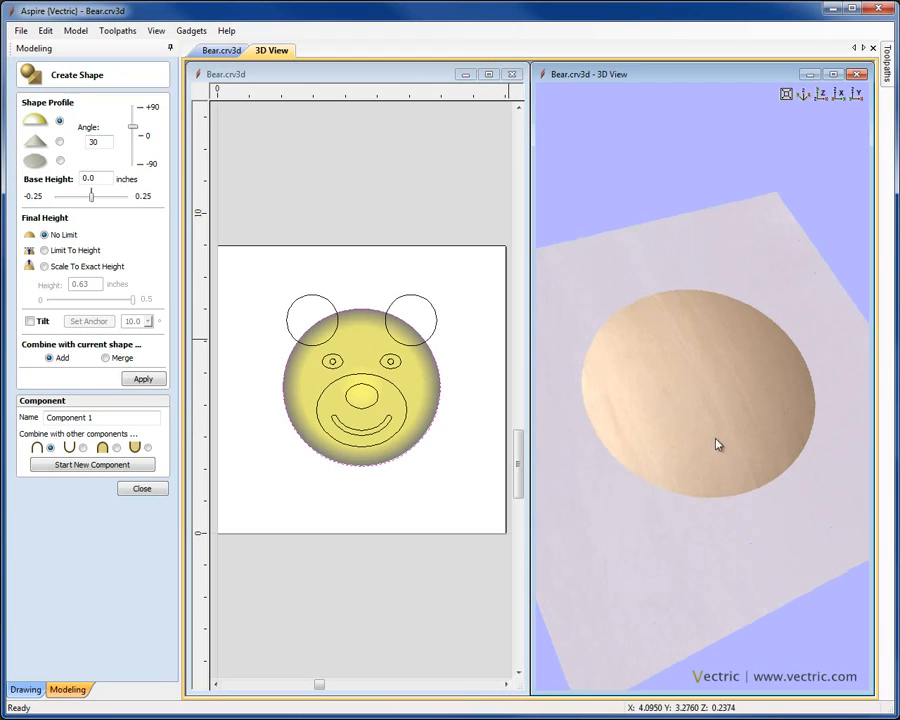
left_click_drag(134, 134, 133, 128)
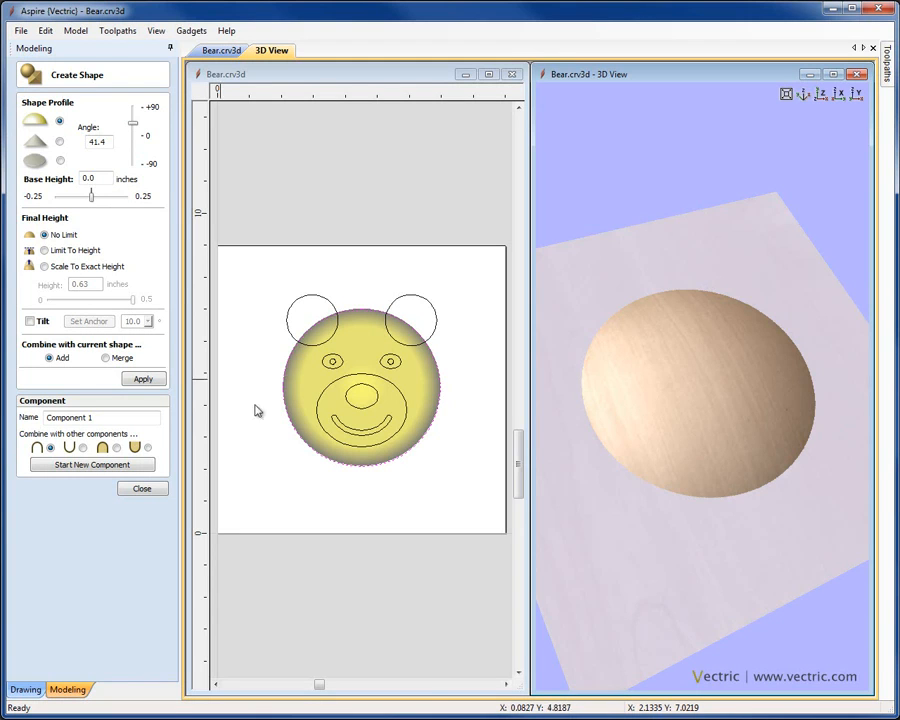
left_click(403, 400)
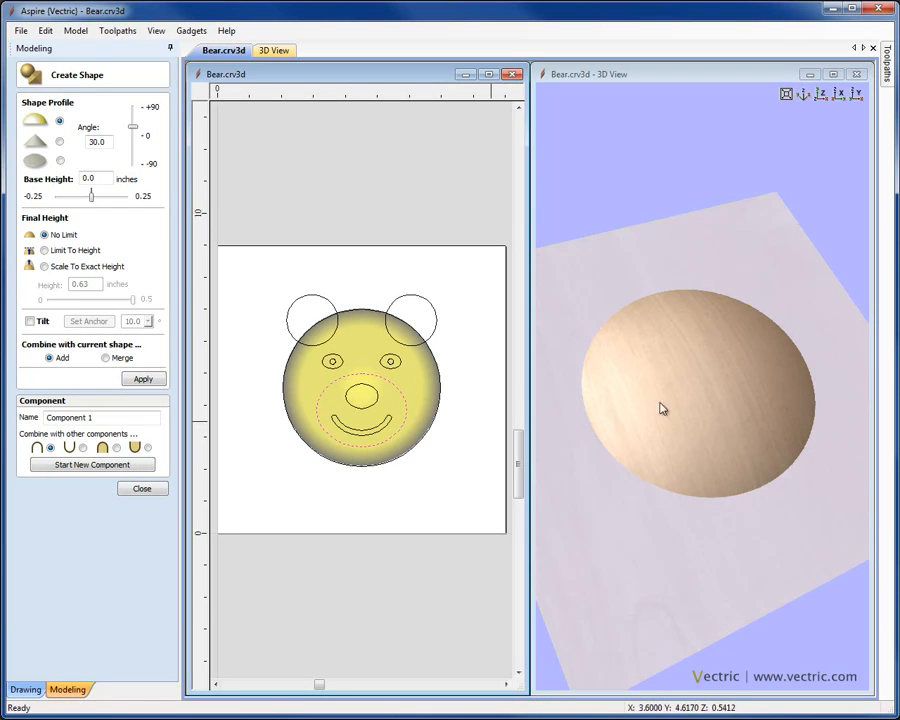
Step: Raise the muzzle as a steeper, taller dome on the head
left_click(141, 379)
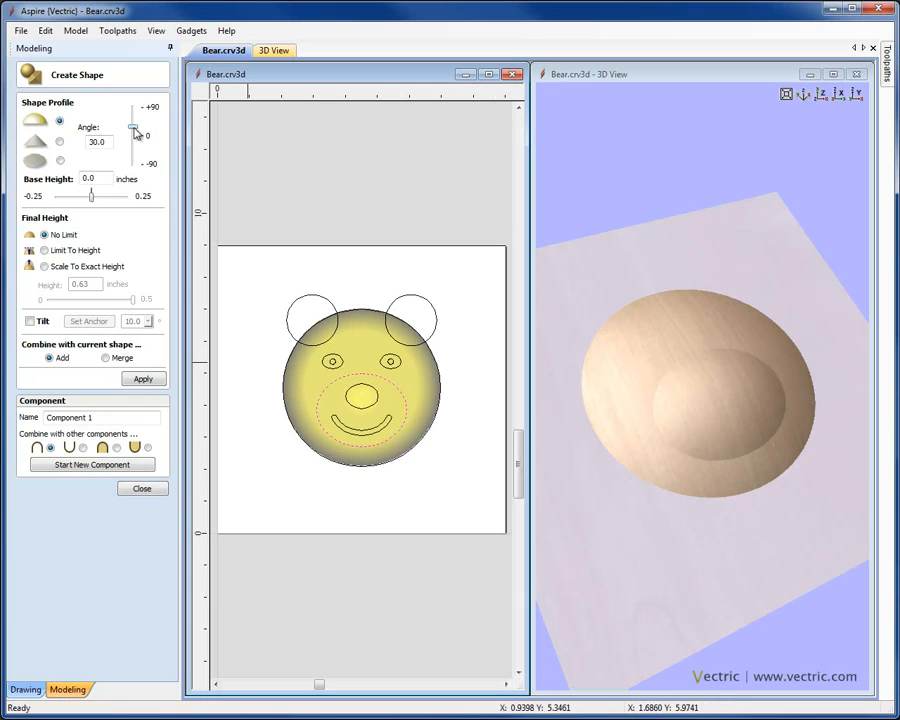
left_click_drag(135, 130, 135, 126)
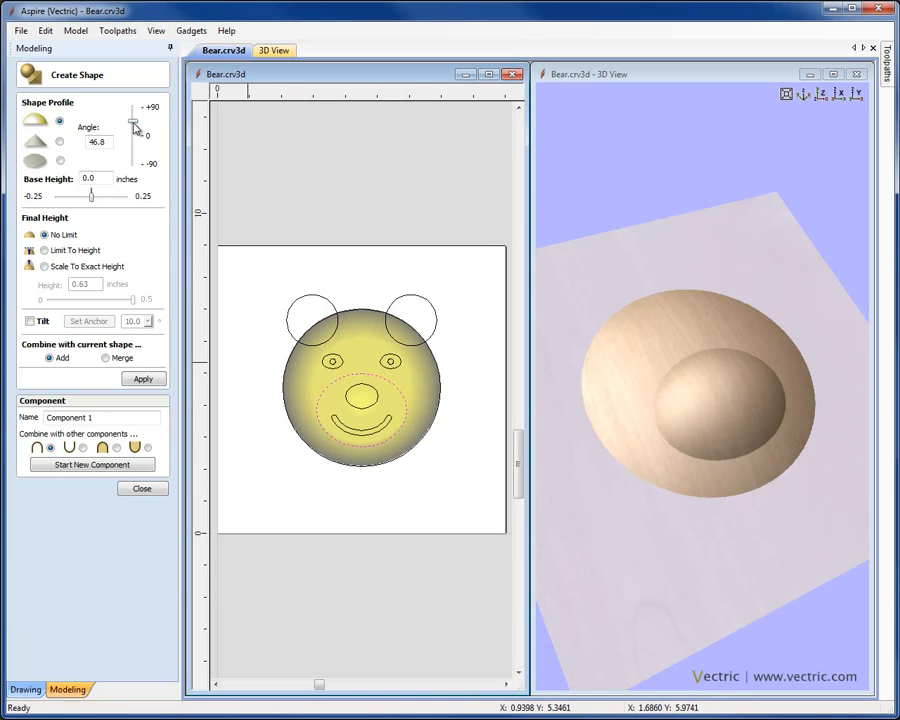
left_click_drag(635, 468, 677, 398)
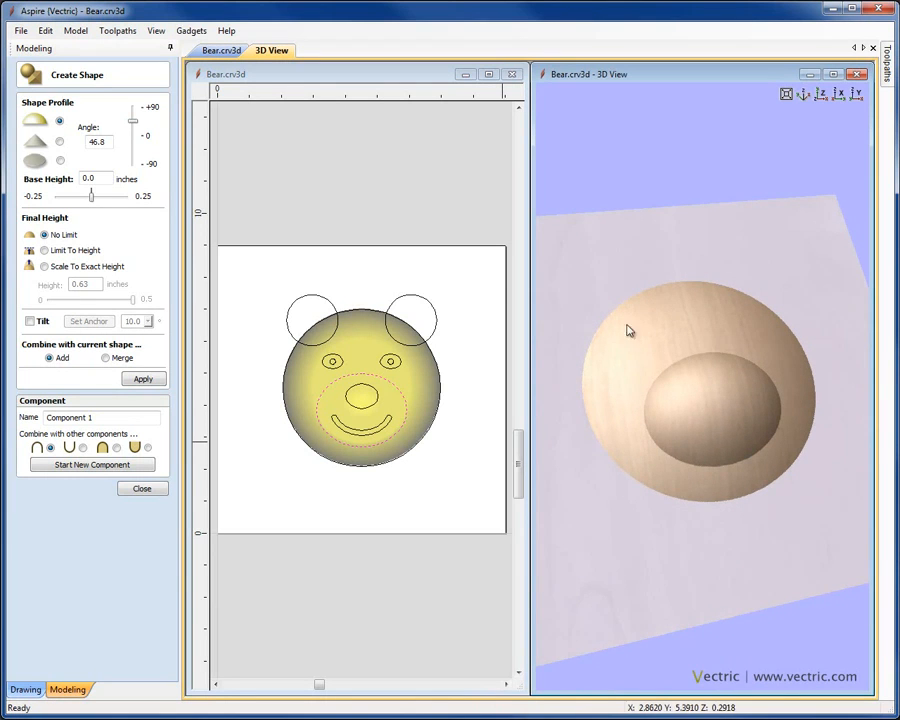
left_click(822, 96)
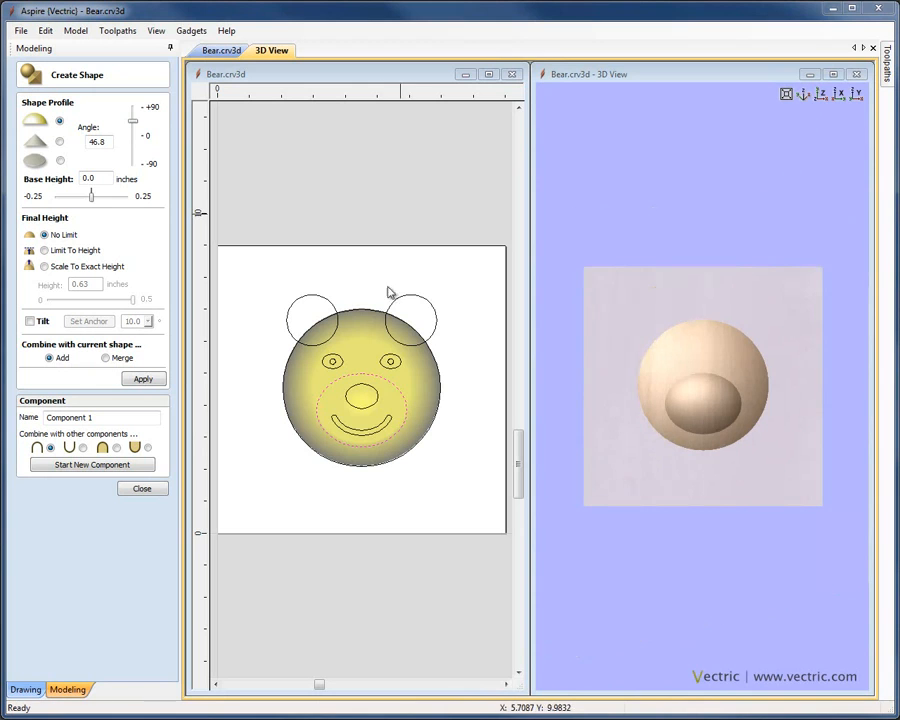
Step: Add the nose as a dome on the muzzle at a 54° angle
left_click(369, 393)
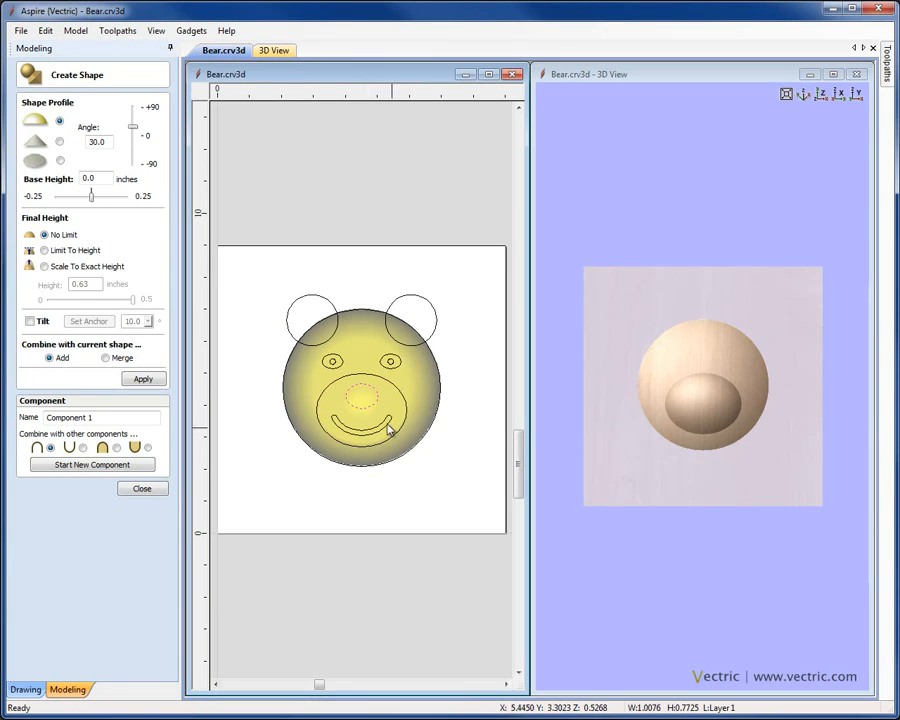
left_click(143, 379)
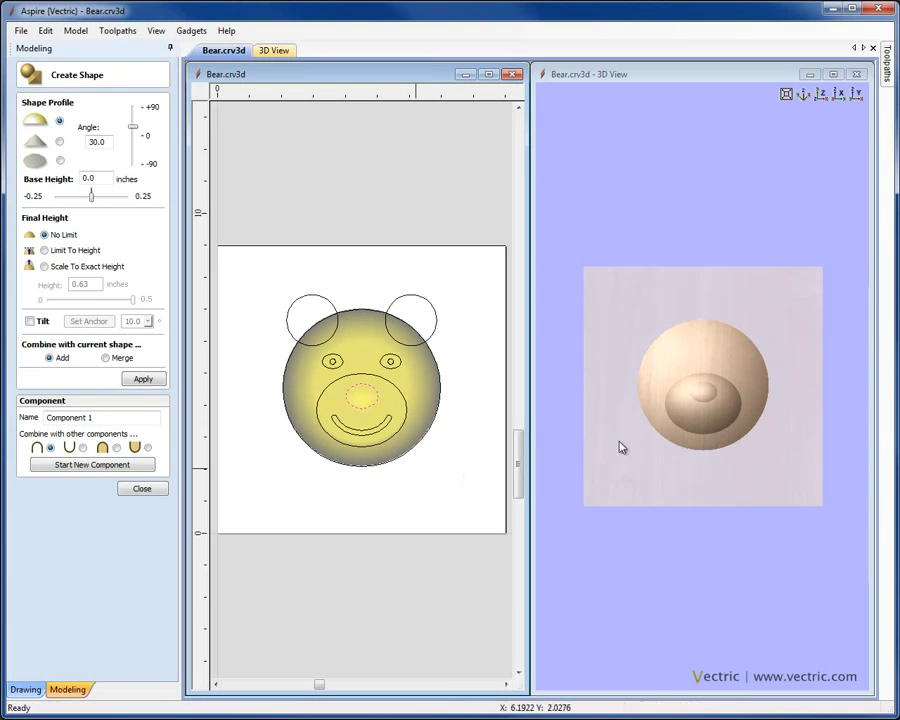
left_click_drag(132, 130, 132, 122)
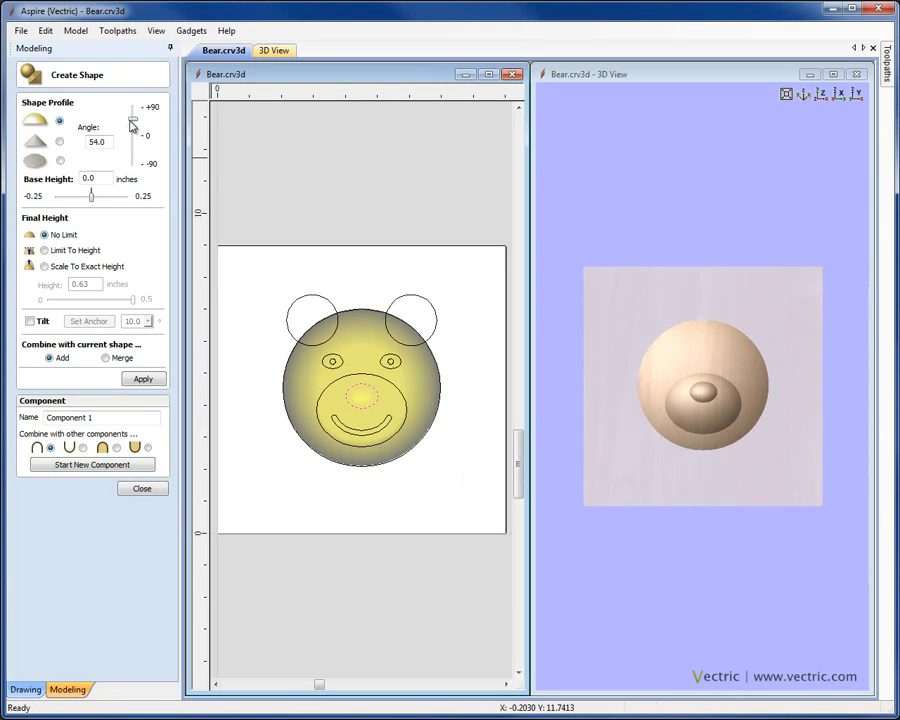
Step: Sink the smile into the muzzle as a groove at a -48.6° angle
left_click(350, 427)
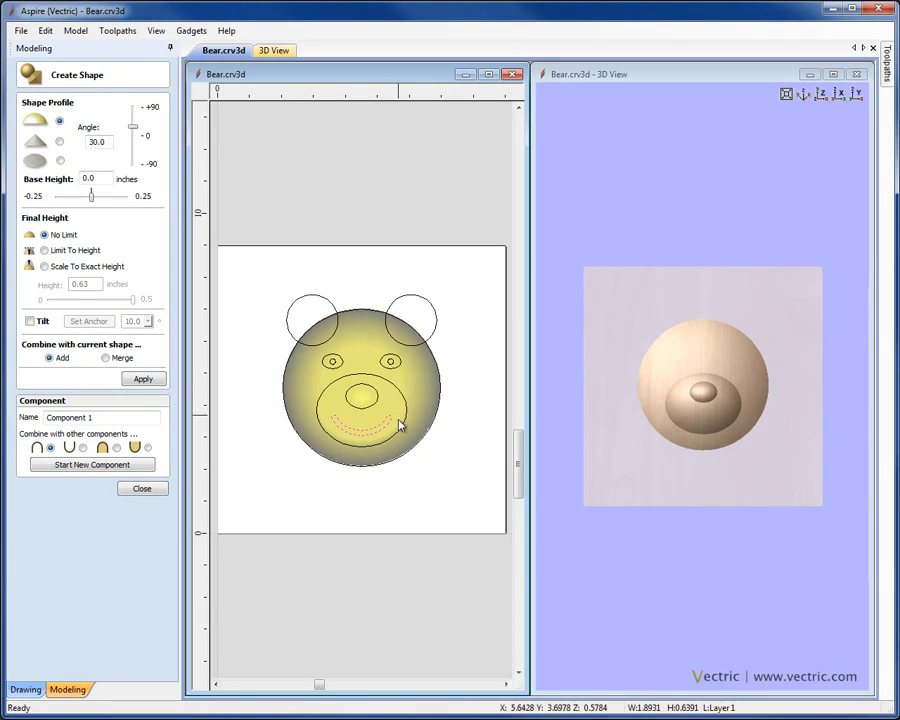
left_click_drag(707, 438, 755, 368)
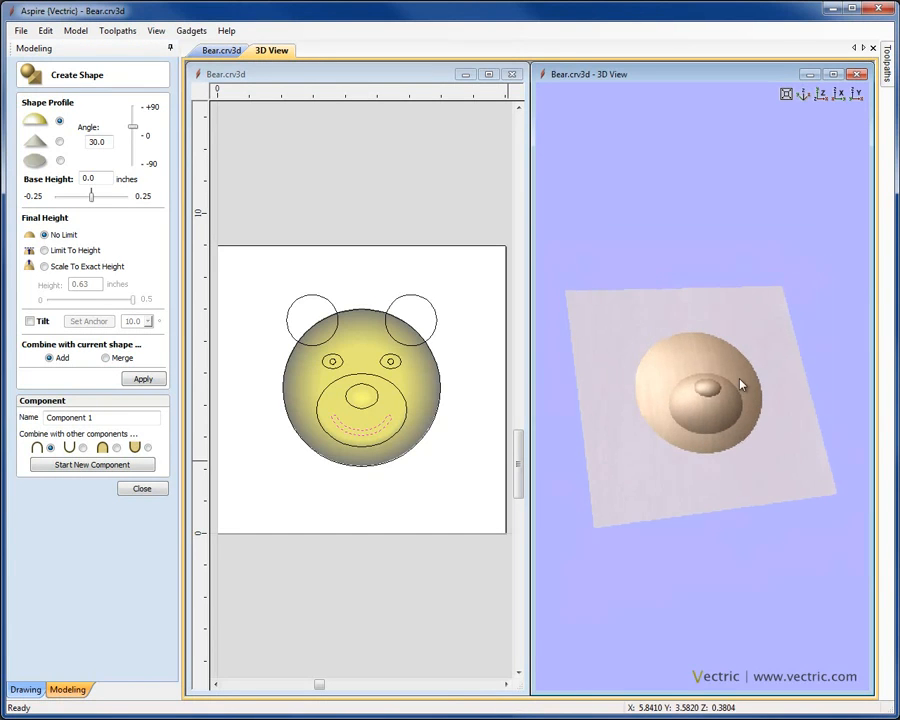
scroll(745, 395, "up", 2)
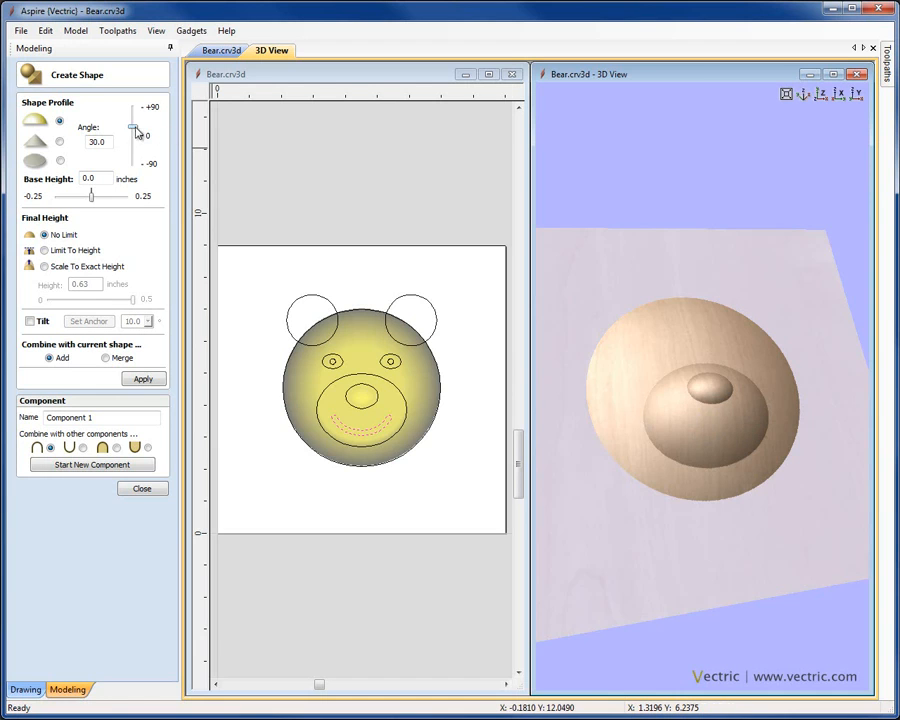
left_click_drag(135, 132, 135, 150)
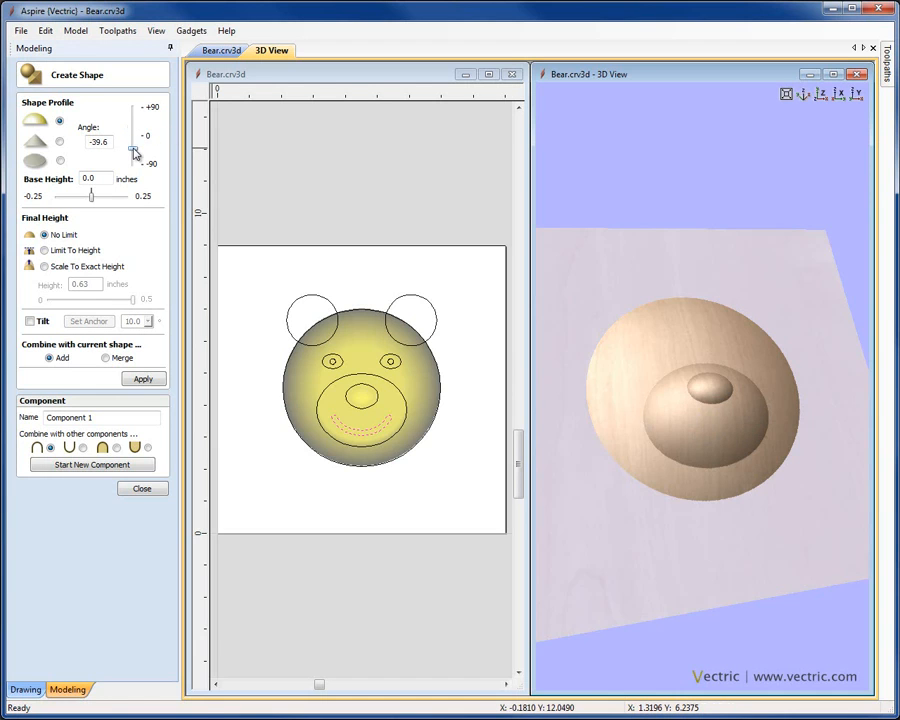
left_click_drag(134, 156, 134, 155)
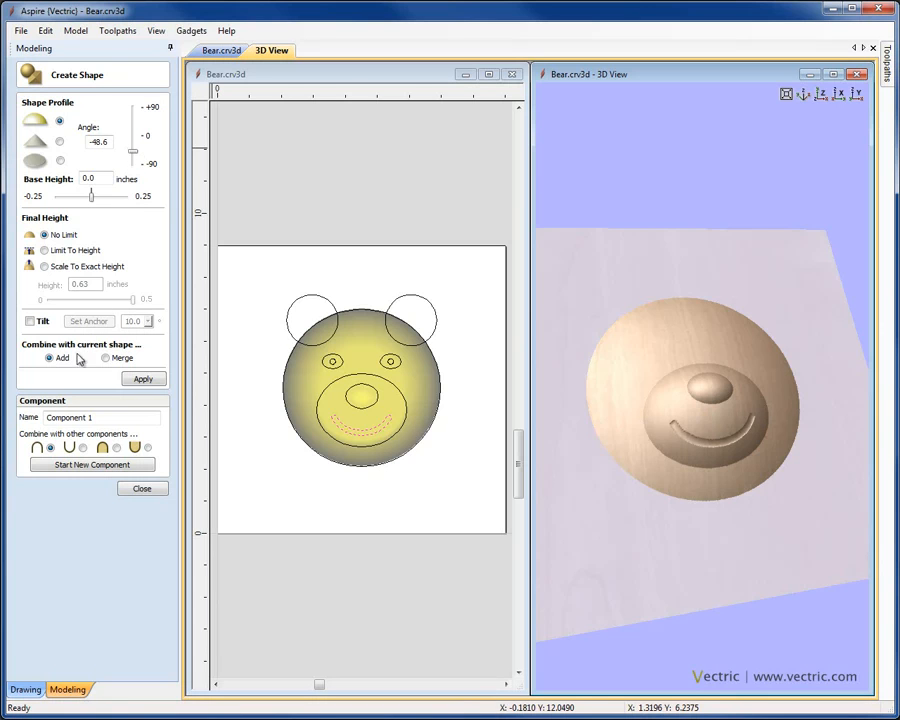
left_click_drag(683, 454, 700, 440)
left_click(821, 94)
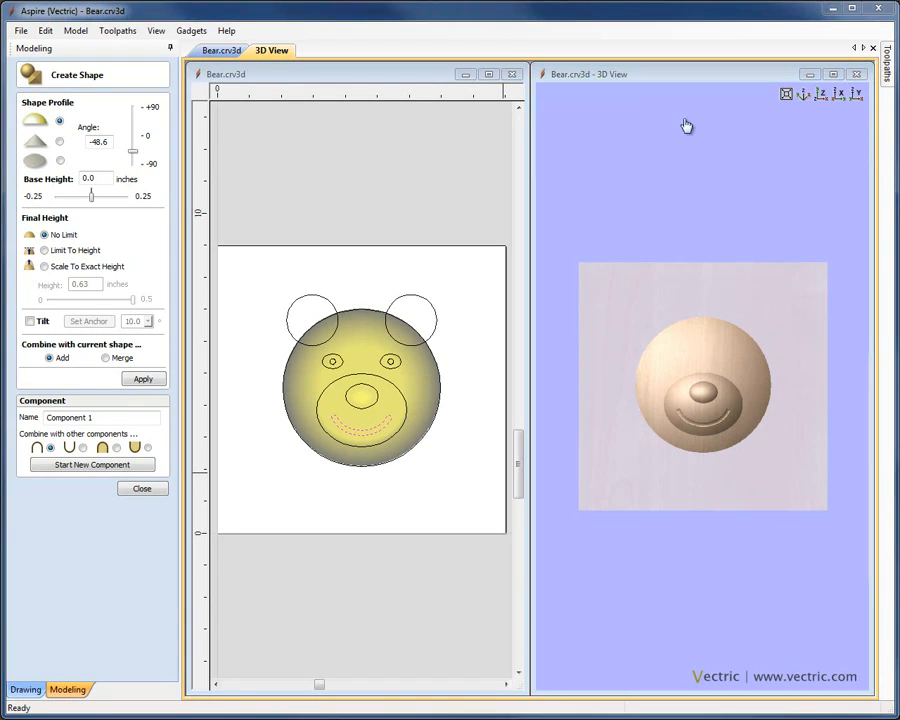
Step: Carve both eye outlines into the face with a negative profile angle
left_click(343, 368)
left_click(395, 362)
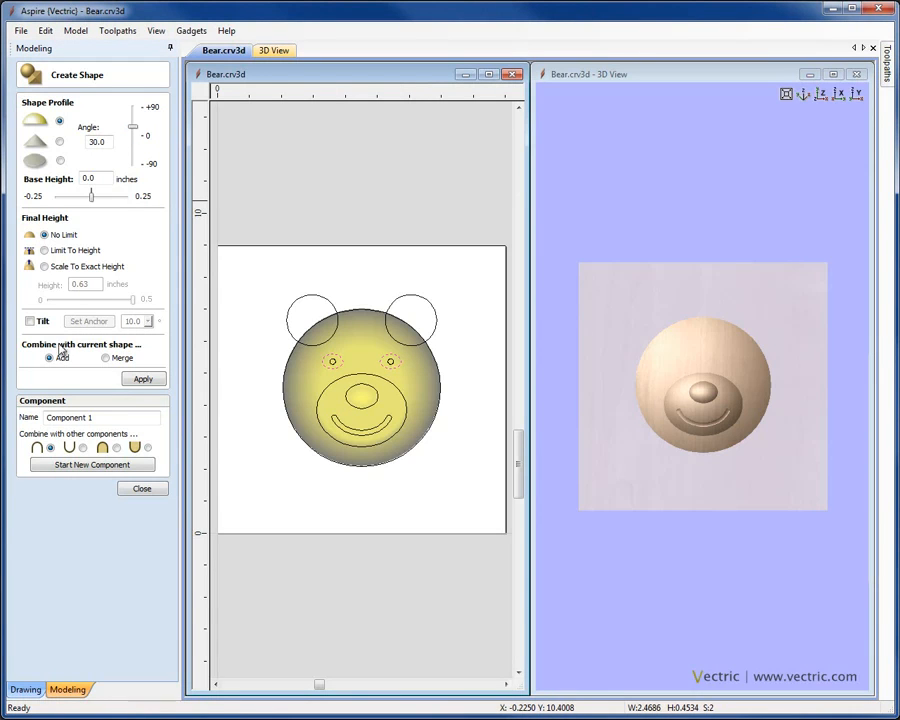
left_click_drag(135, 134, 132, 155)
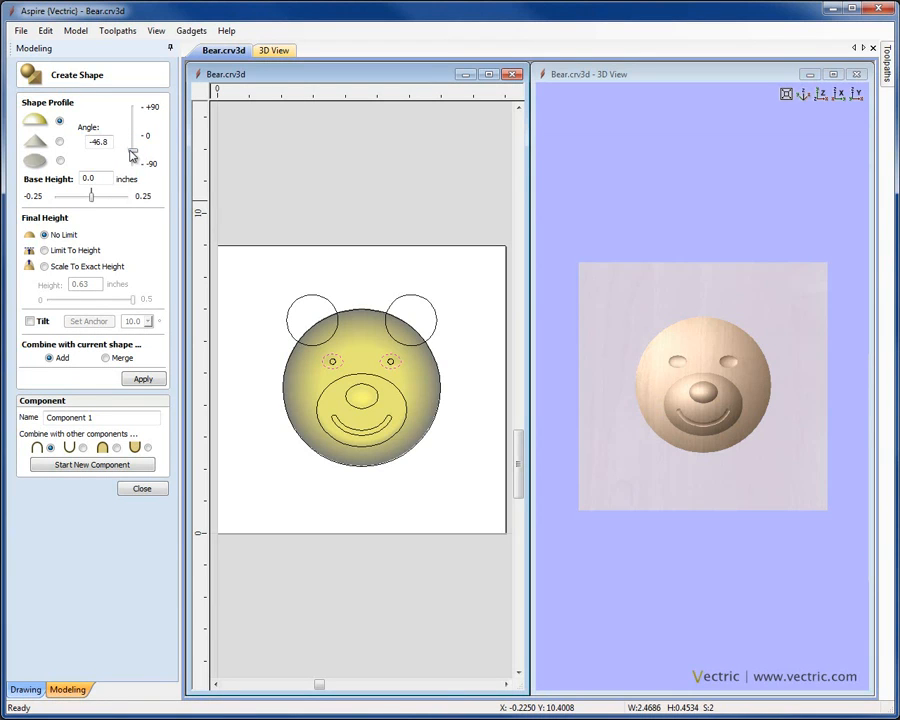
Step: Select both pupil circles, then both ear circles
left_click(334, 360)
left_click(390, 360, "shift")
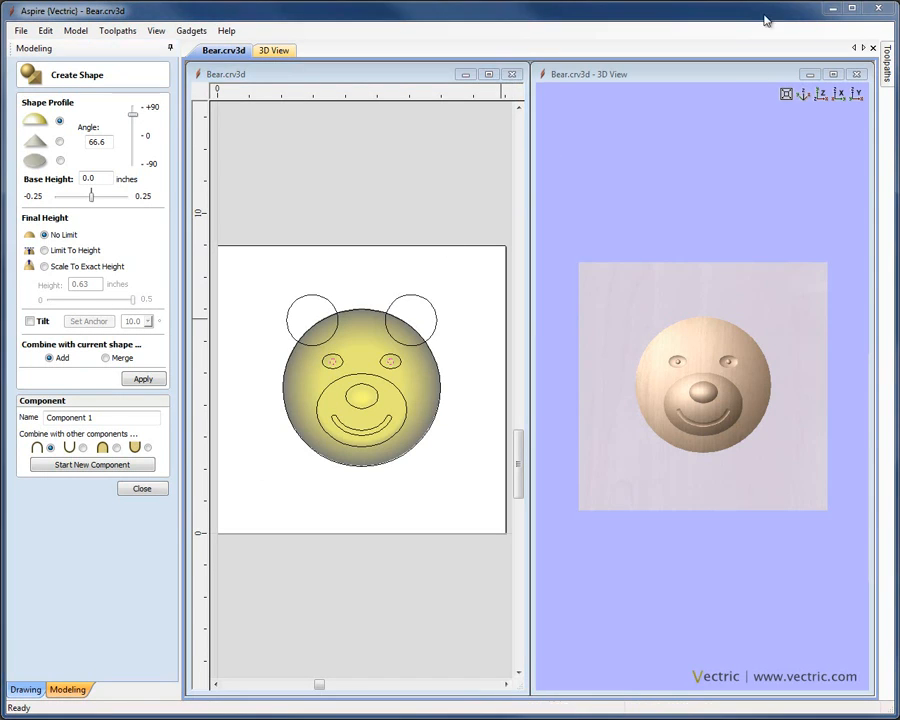
left_click(320, 303)
left_click(396, 304, "shift")
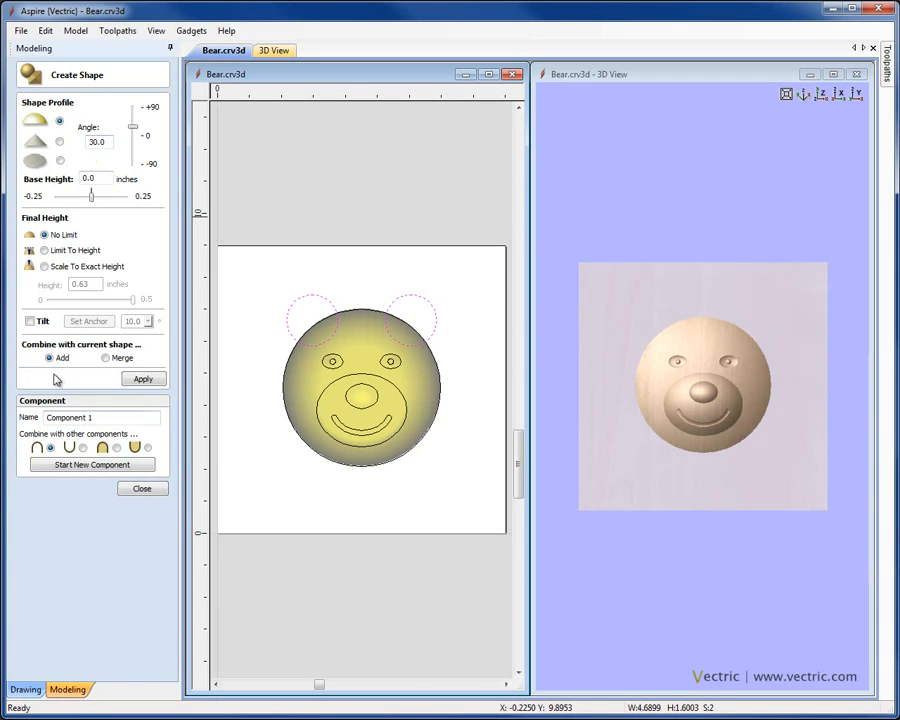
Step: Merge the ears into the head as rounded domes at a 41.4° angle
left_click(140, 380)
left_click_drag(735, 447, 690, 420)
scroll(696, 385, "up", 5)
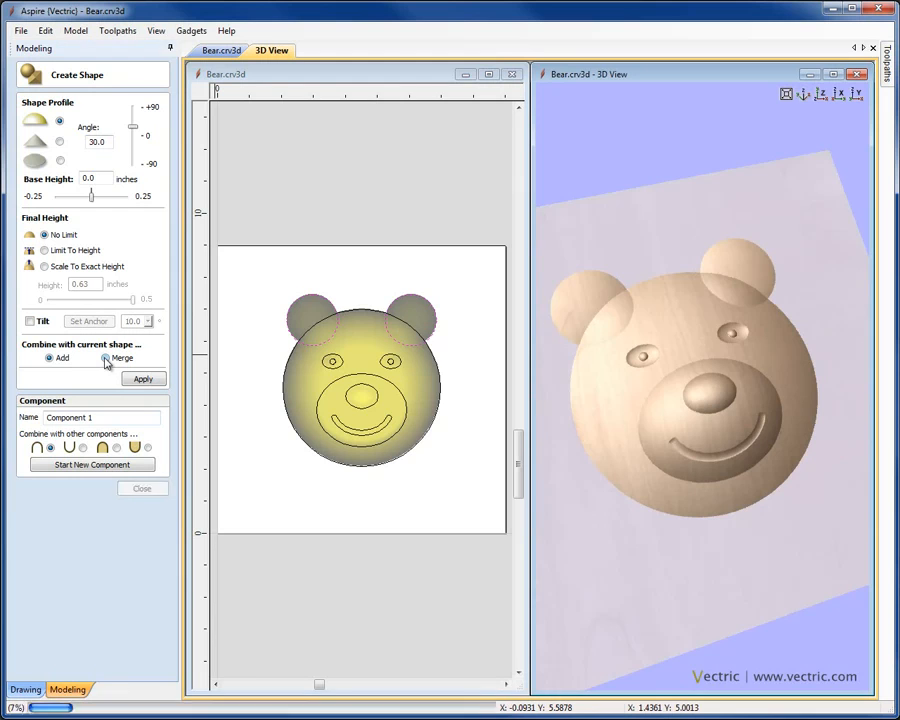
left_click(106, 358)
left_click_drag(800, 416, 638, 444)
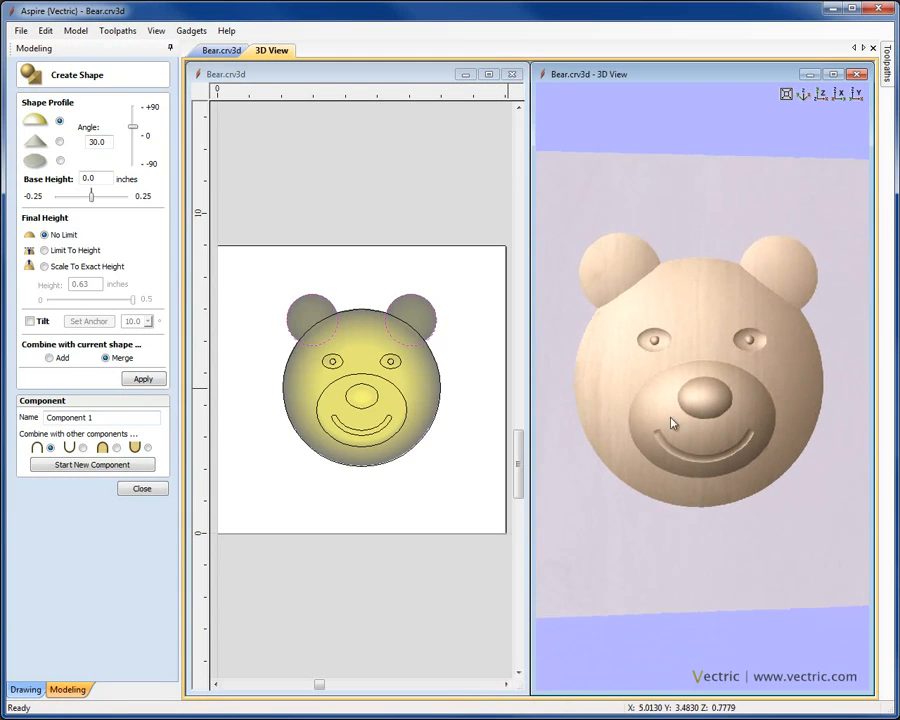
left_click_drag(133, 130, 133, 127)
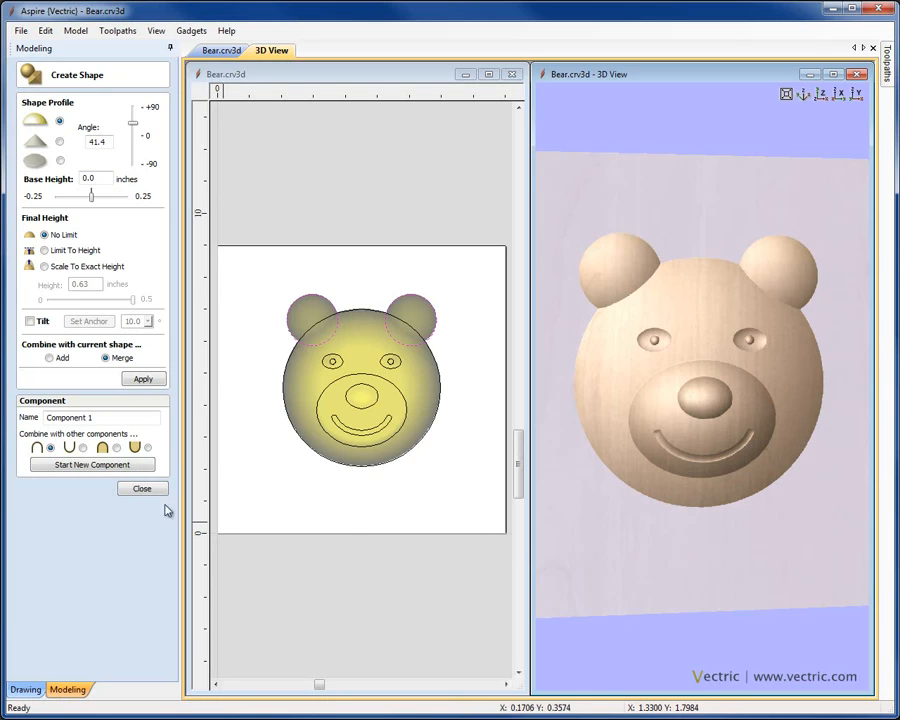
left_click_drag(112, 417, 46, 417)
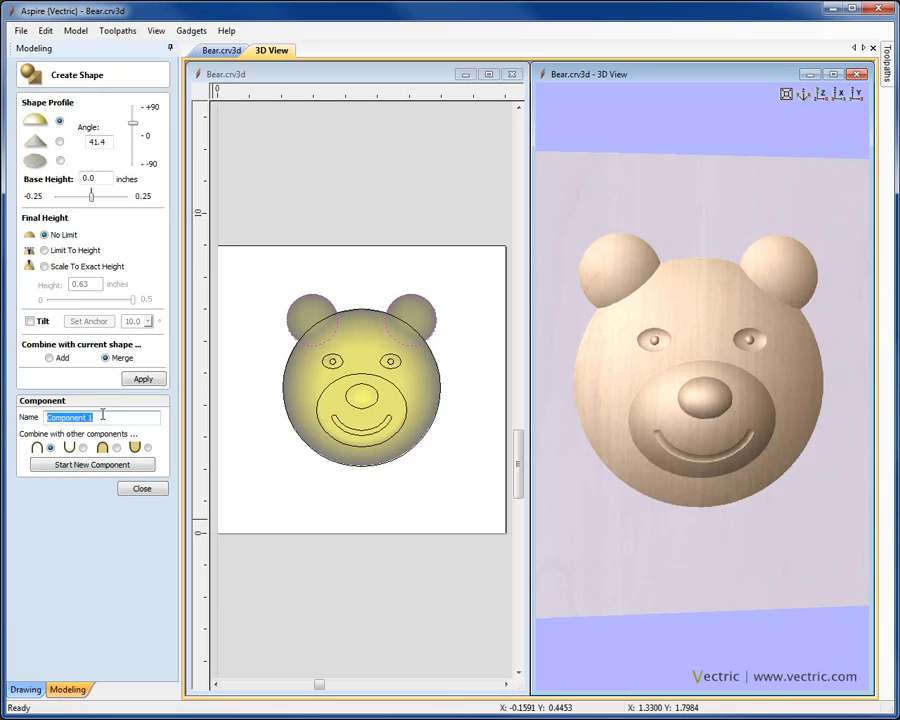
Step: Name the component 'Bear Face' and view the finished relief in a maximized 3D view
type("BEa")
left_click(134, 489)
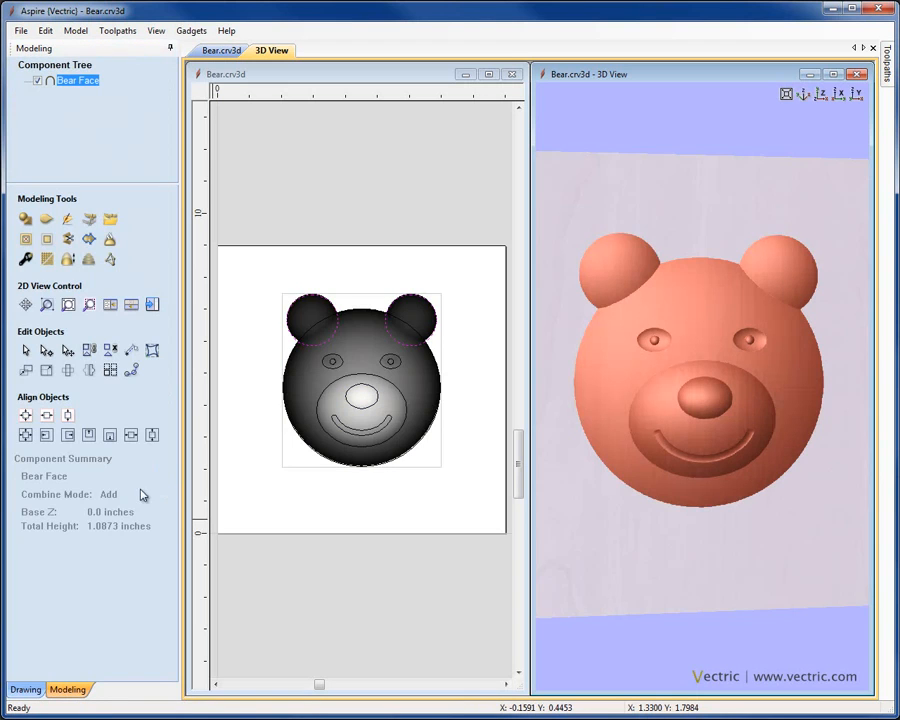
left_click(367, 282)
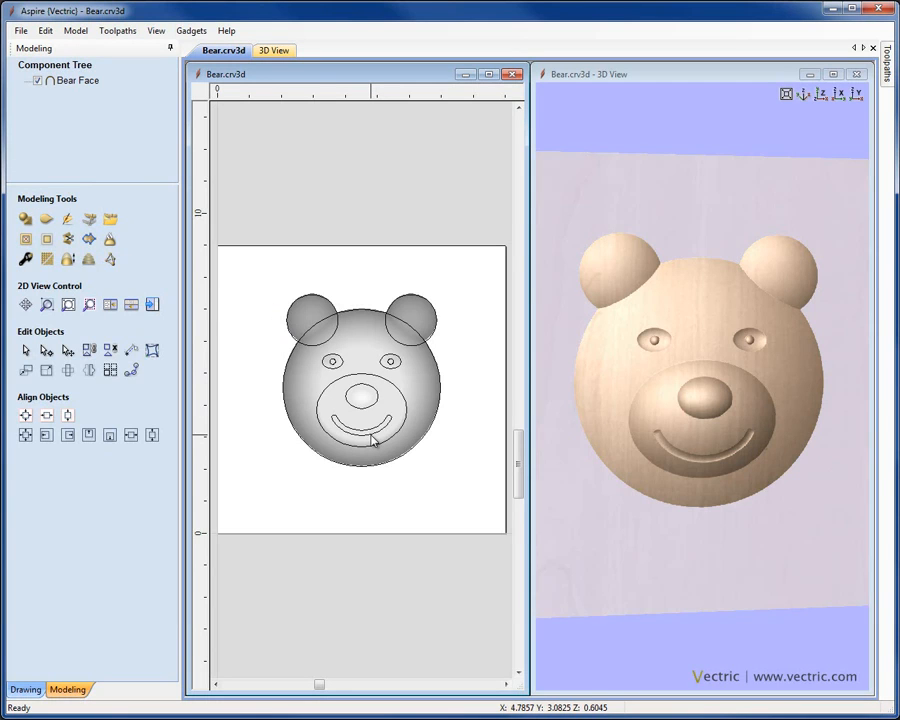
left_click_drag(729, 468, 830, 145)
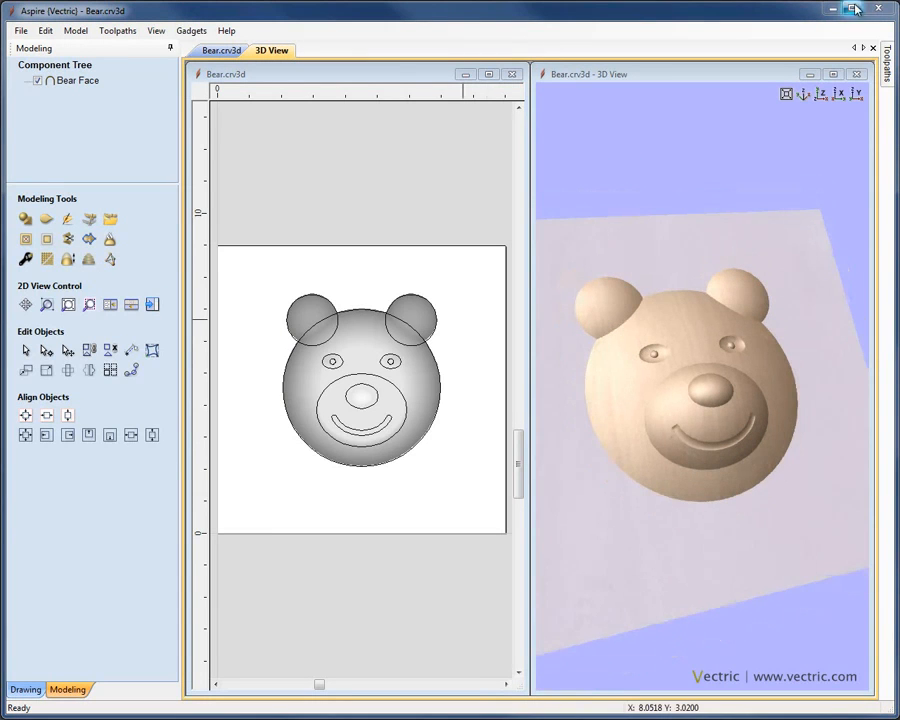
left_click(833, 74)
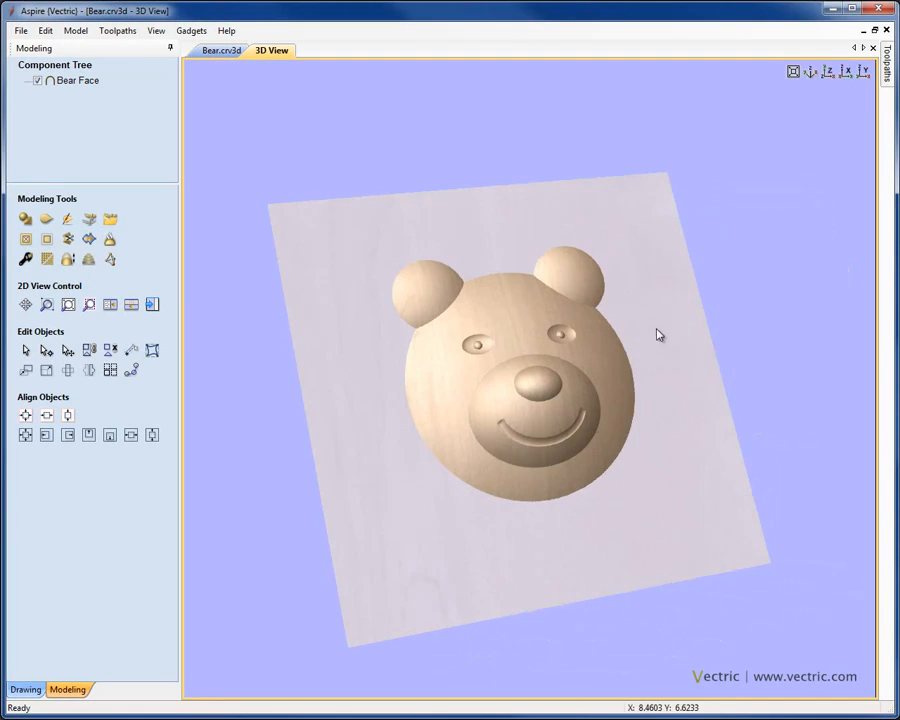
left_click_drag(632, 366, 637, 416)
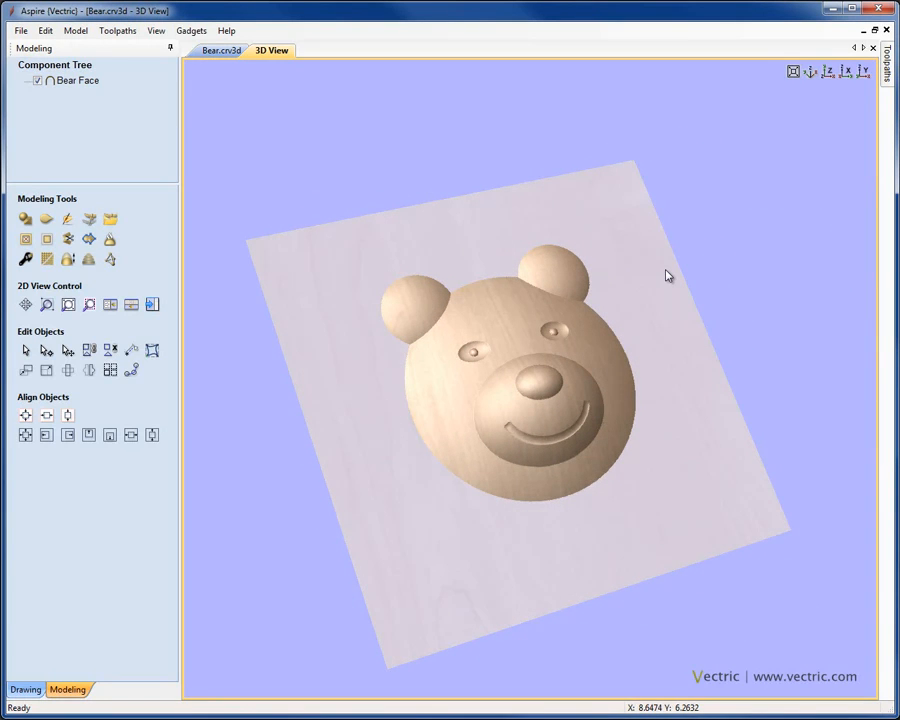